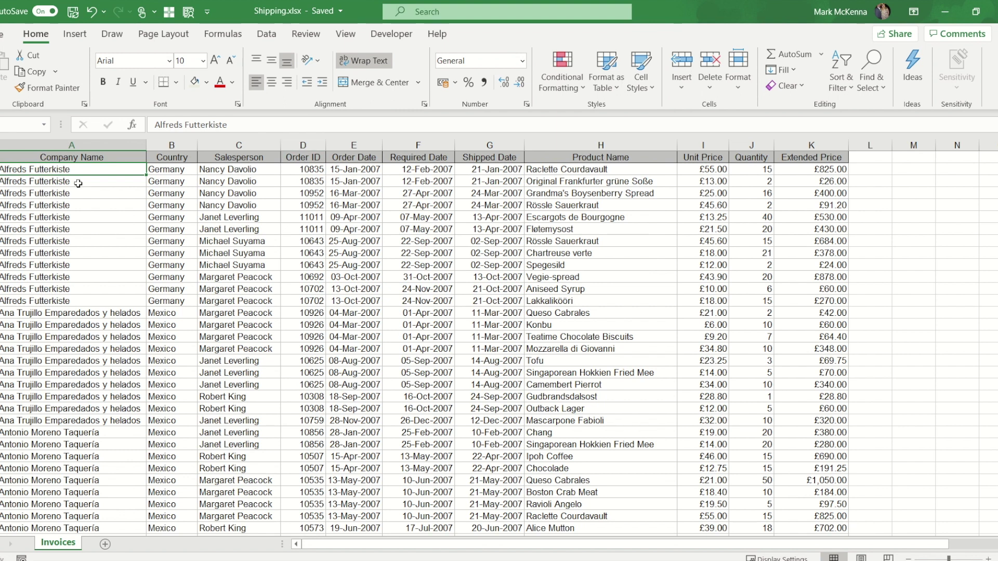
Step: Insert a PivotTable from Invoices!$A$1:$K$2156 onto a new worksheet
{"action": "left_click", "coordinate": [73, 35]}
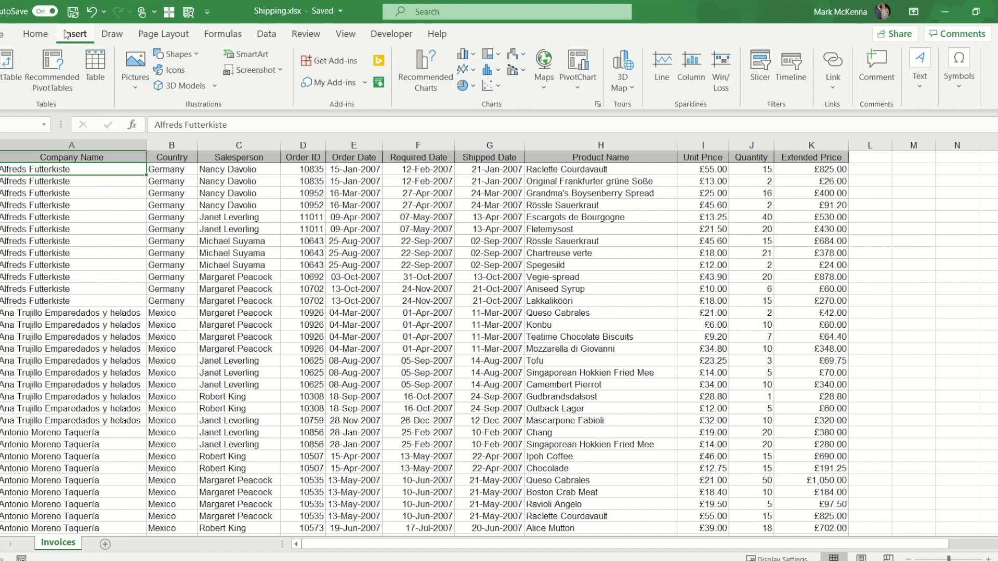
{"action": "left_click", "coordinate": [7, 66]}
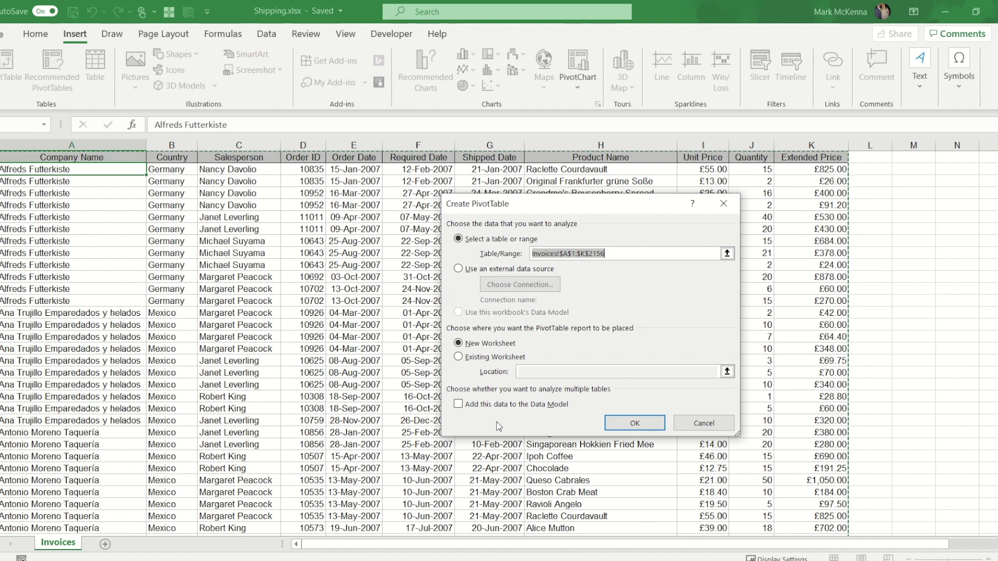
{"action": "left_click", "coordinate": [634, 423]}
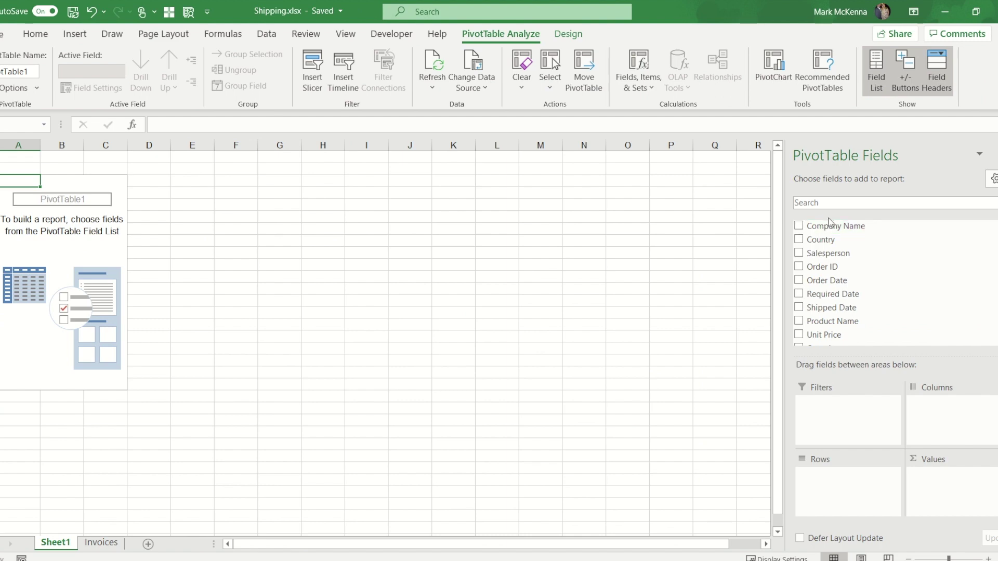
{"action": "left_click", "coordinate": [99, 543]}
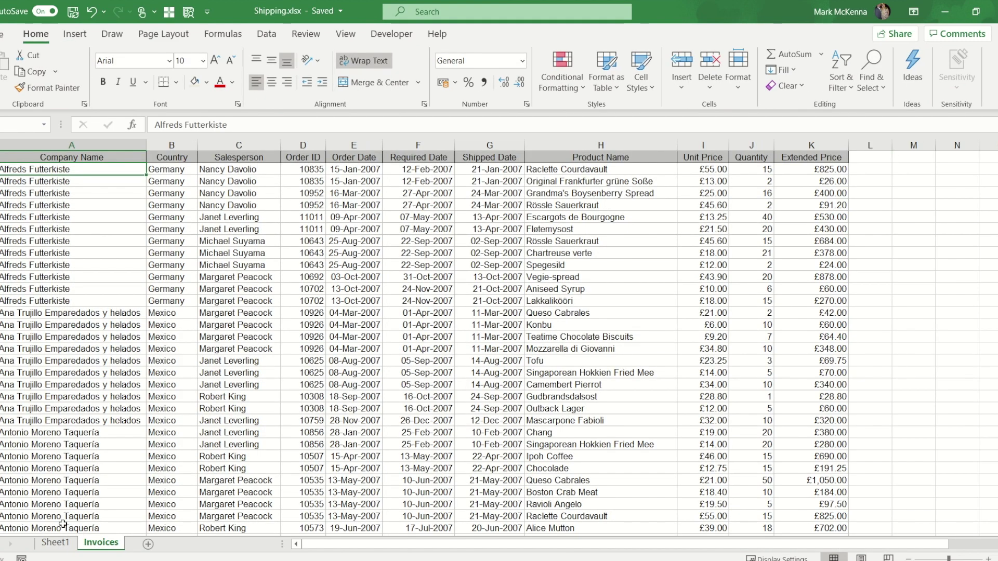
{"action": "left_click", "coordinate": [63, 544]}
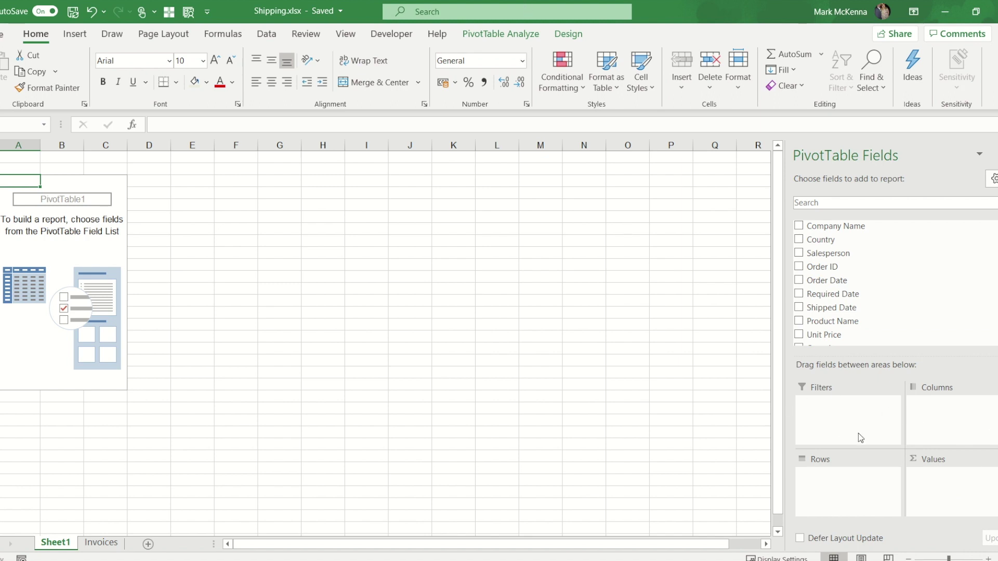
Step: Add Salesperson as rows and sum Extended Price, giving a 1354699.99 Grand Total
{"action": "left_click", "coordinate": [797, 254]}
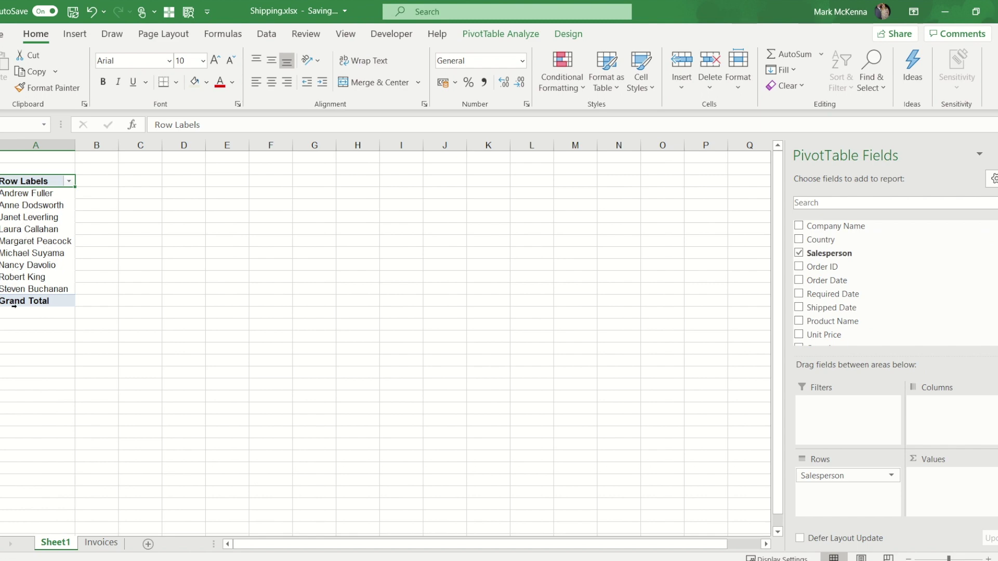
{"action": "left_click", "coordinate": [101, 543]}
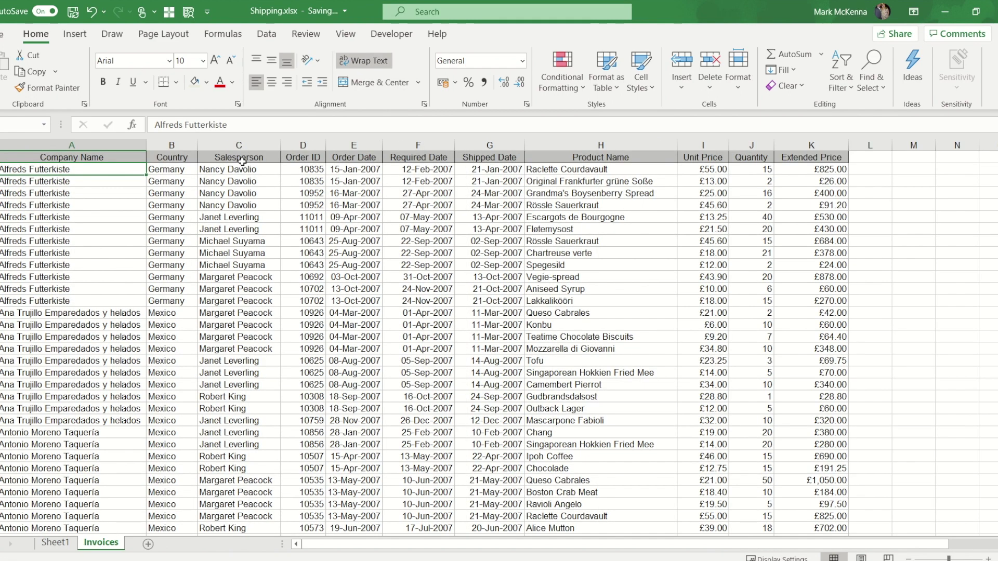
{"action": "left_click", "coordinate": [55, 543]}
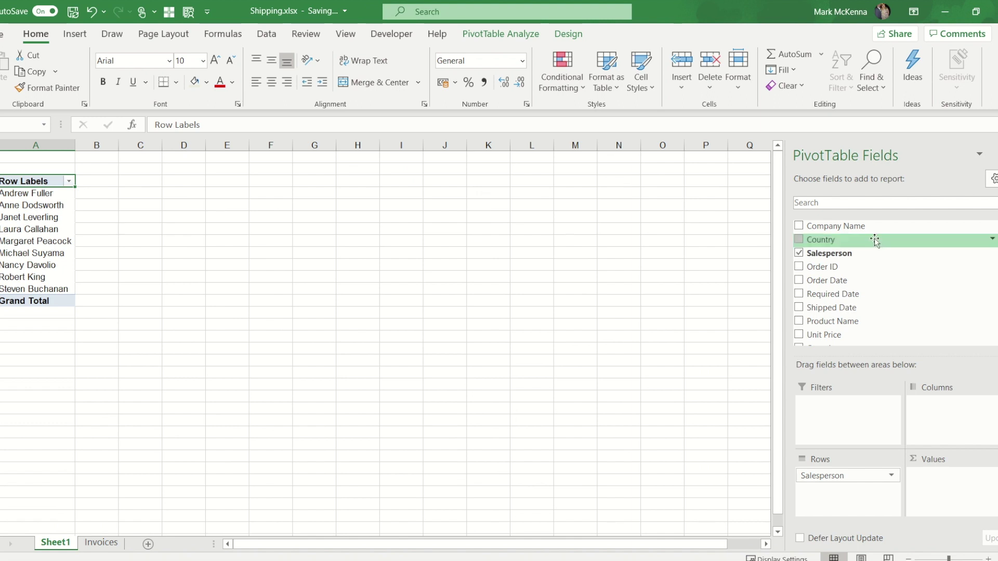
{"action": "scroll", "coordinate": [986, 259], "scroll_direction": "down", "scroll_amount": 1}
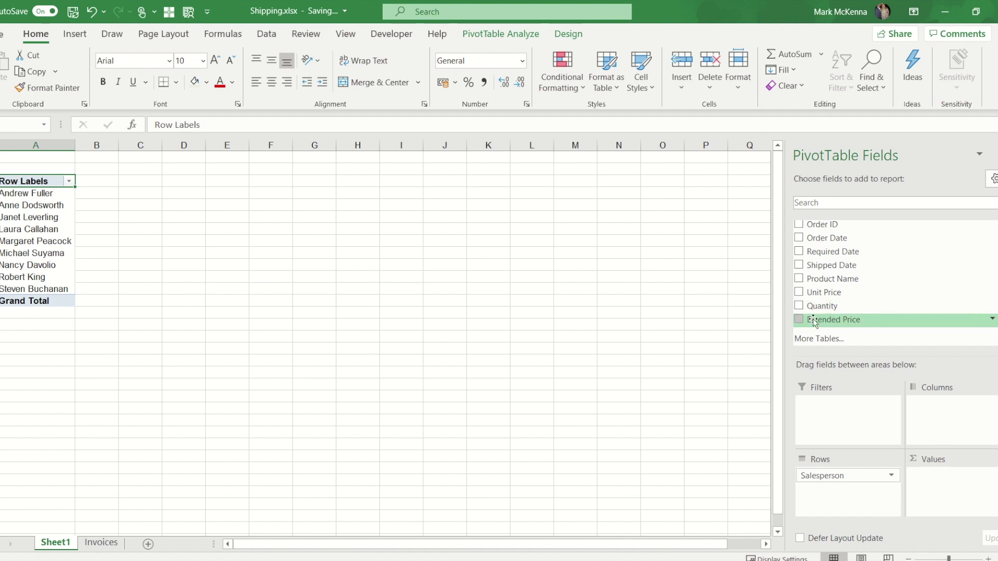
{"action": "left_click", "coordinate": [799, 319]}
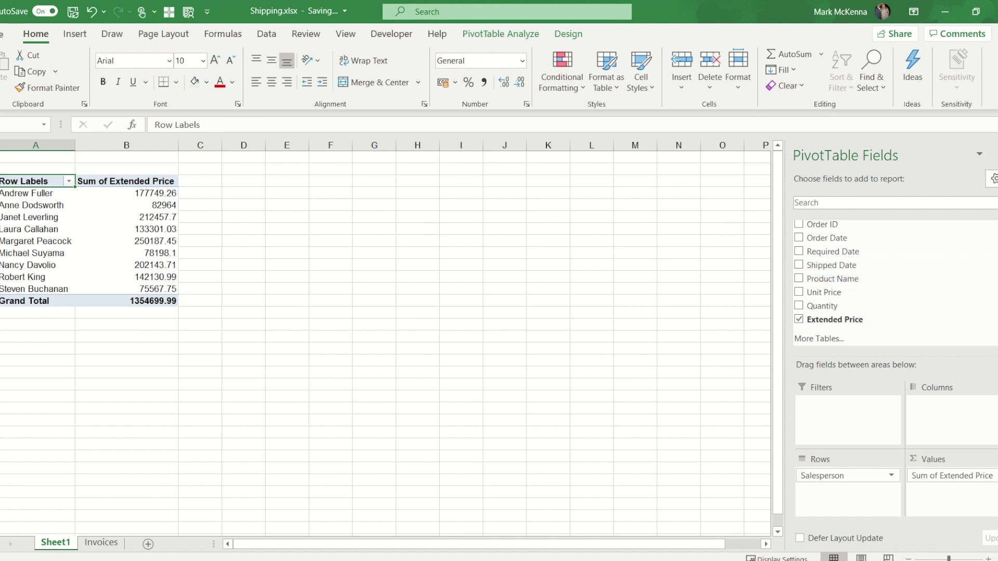
Step: Put Country in the Columns area so each salesperson's total splits by country, from Argentina onward
{"action": "scroll", "coordinate": [824, 250], "scroll_direction": "up", "scroll_amount": 1}
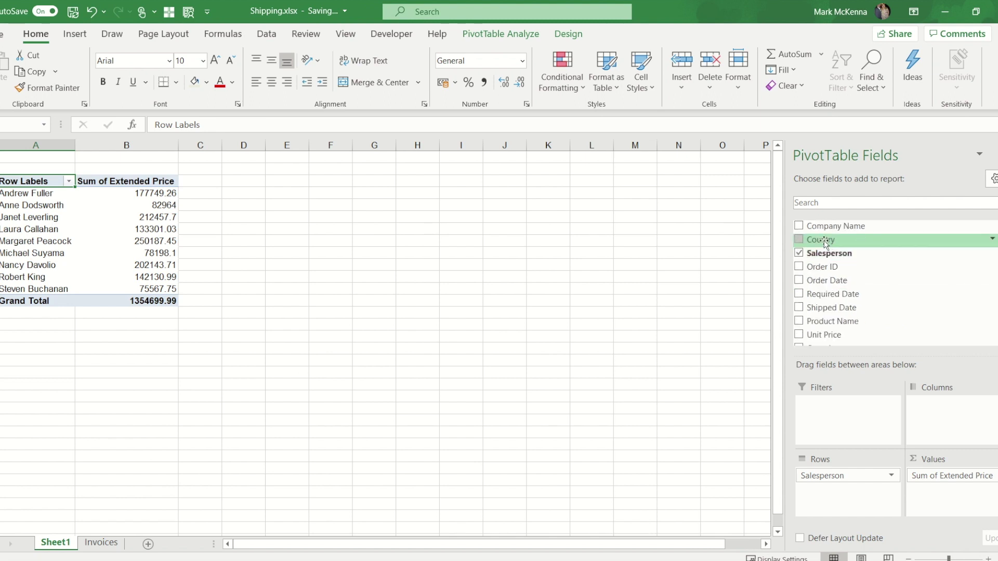
{"action": "left_click_drag", "start_coordinate": [821, 243], "coordinate": [938, 424]}
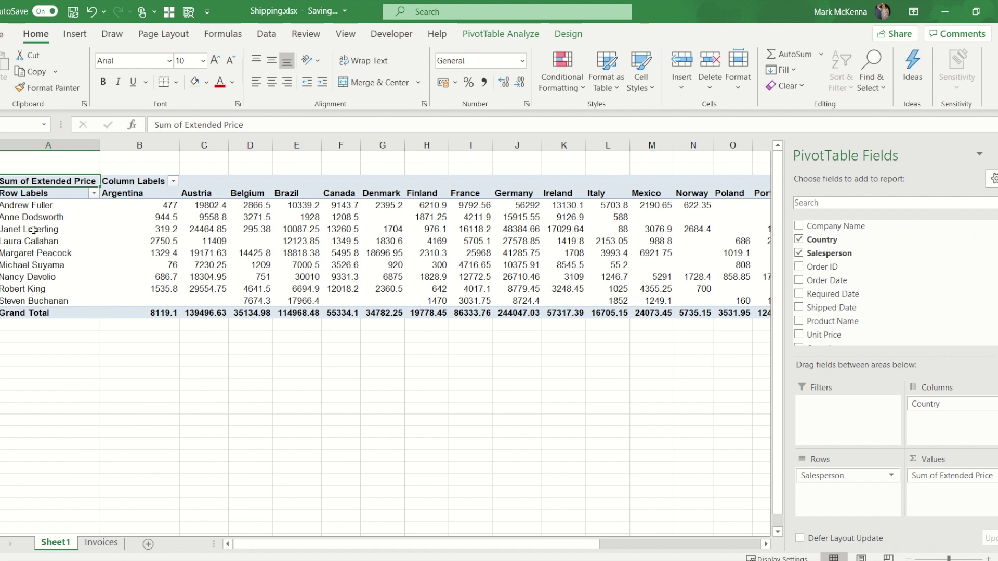
{"action": "left_click", "coordinate": [131, 195]}
{"action": "left_click", "coordinate": [203, 194]}
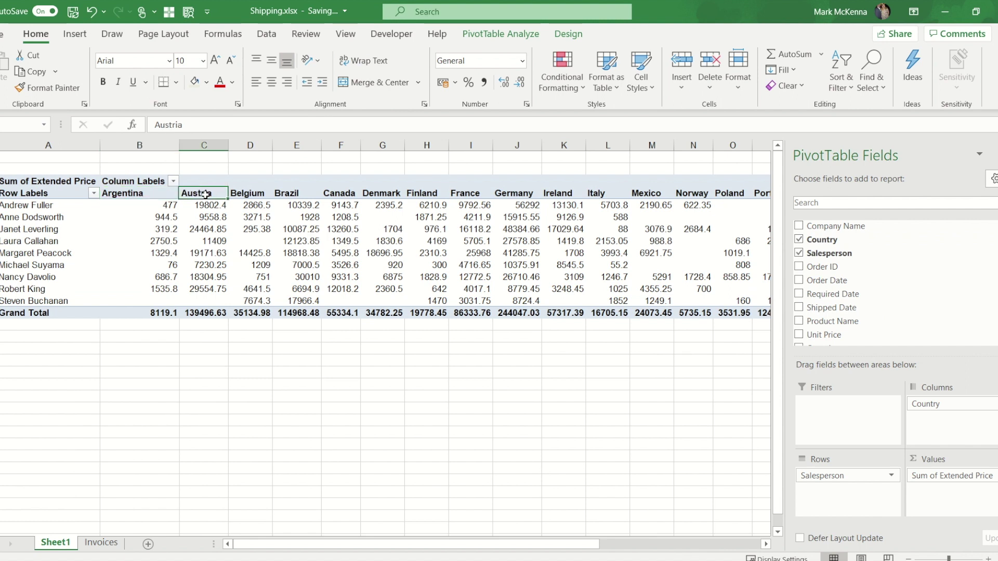
{"action": "left_click", "coordinate": [241, 195]}
{"action": "left_click", "coordinate": [287, 194]}
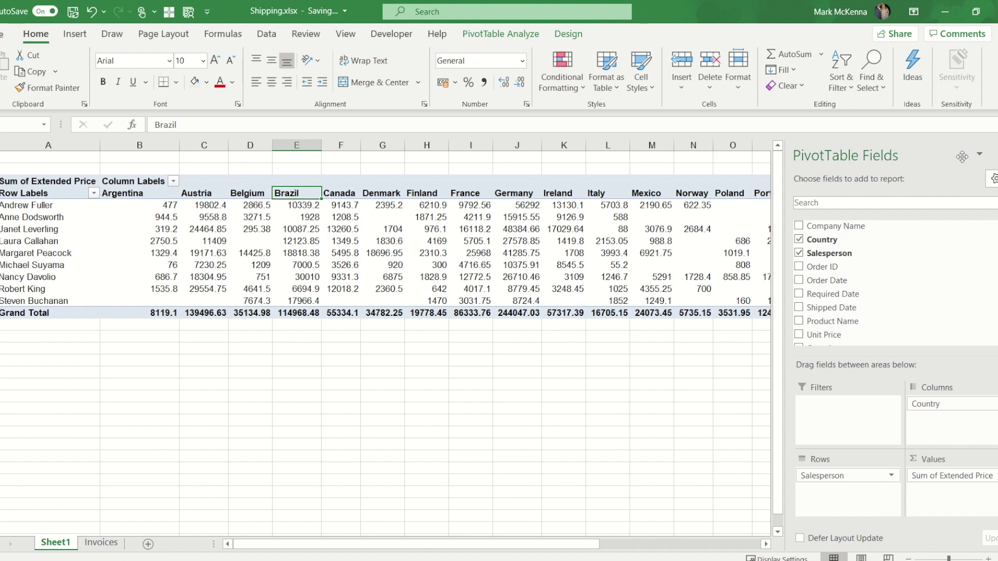
{"action": "left_click", "coordinate": [502, 409]}
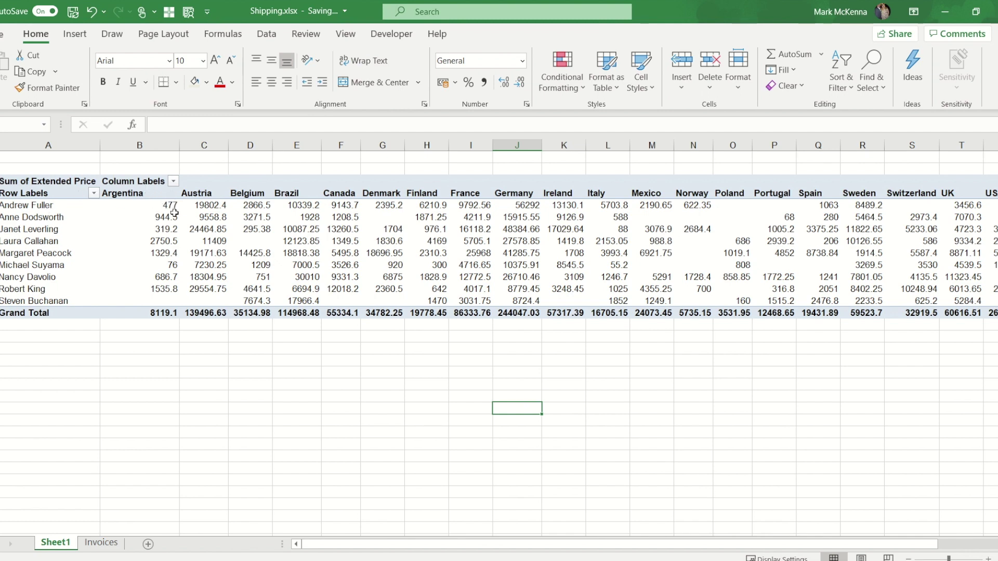
{"action": "left_click", "coordinate": [123, 223]}
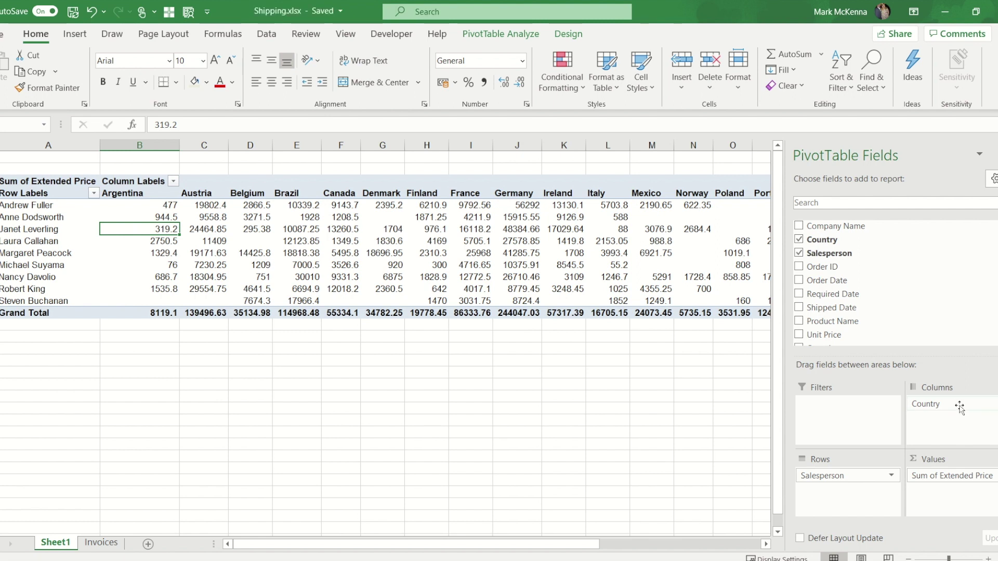
Step: Move Country from Columns into Rows, nested beneath Salesperson
{"action": "left_click_drag", "start_coordinate": [960, 405], "coordinate": [837, 498]}
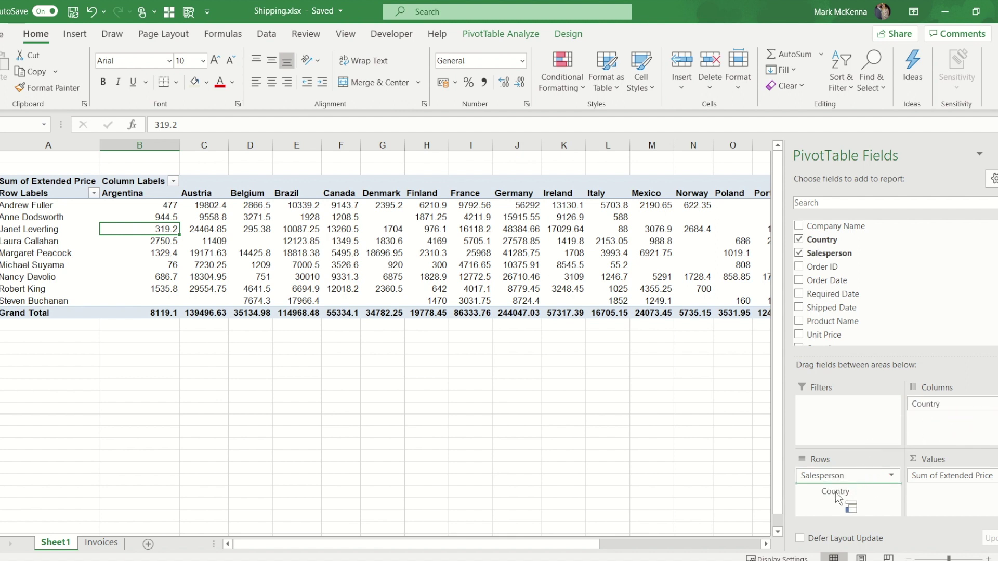
{"action": "left_click_drag", "start_coordinate": [837, 498], "coordinate": [836, 493]}
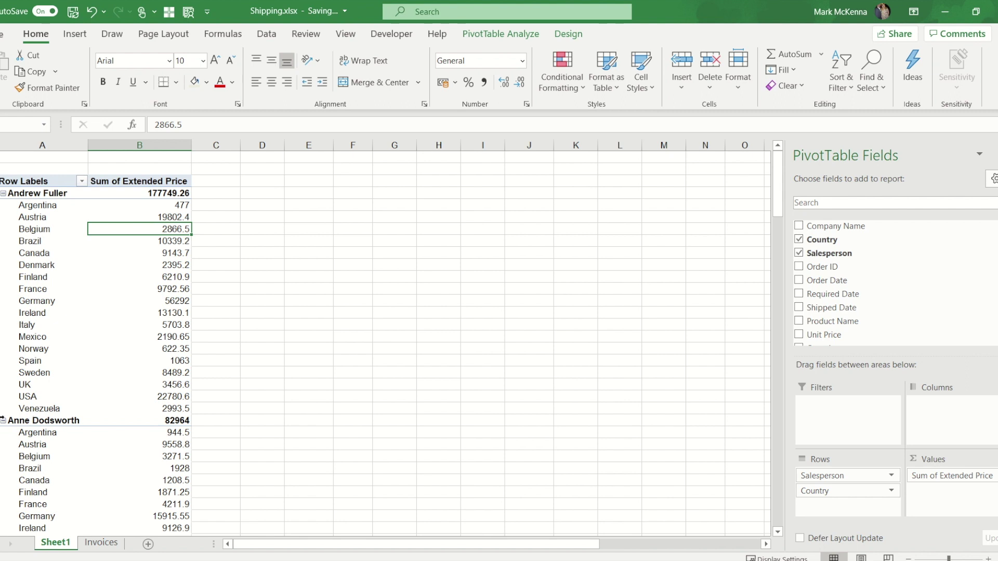
{"action": "mouse_move", "coordinate": [151, 517]}
Step: Collapse and re-expand the salesperson country breakdowns, finishing with all expanded
{"action": "left_click", "coordinate": [3, 194]}
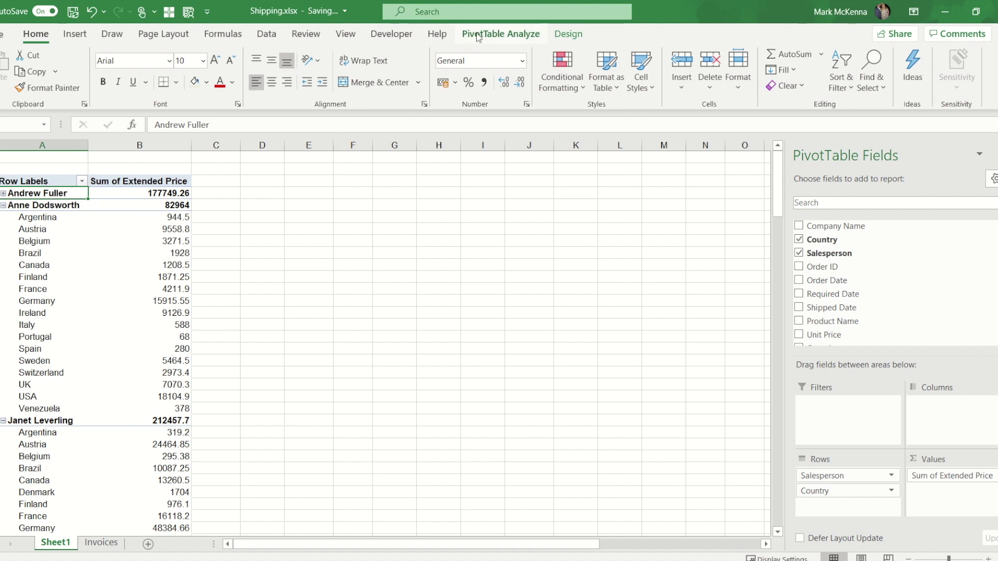
{"action": "left_click", "coordinate": [513, 34]}
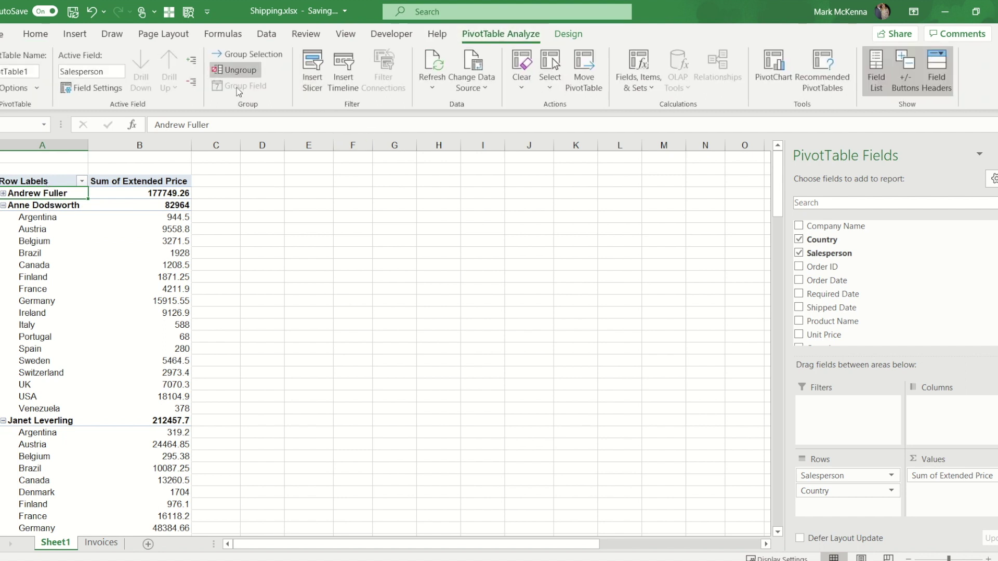
{"action": "left_click", "coordinate": [193, 83]}
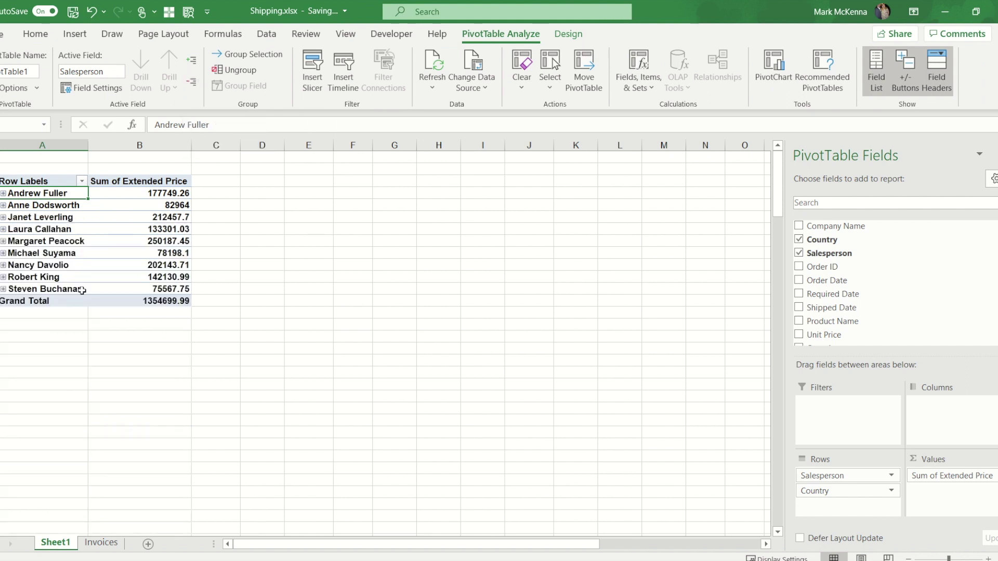
{"action": "left_click", "coordinate": [3, 194]}
{"action": "left_click", "coordinate": [3, 193]}
{"action": "left_click", "coordinate": [192, 64]}
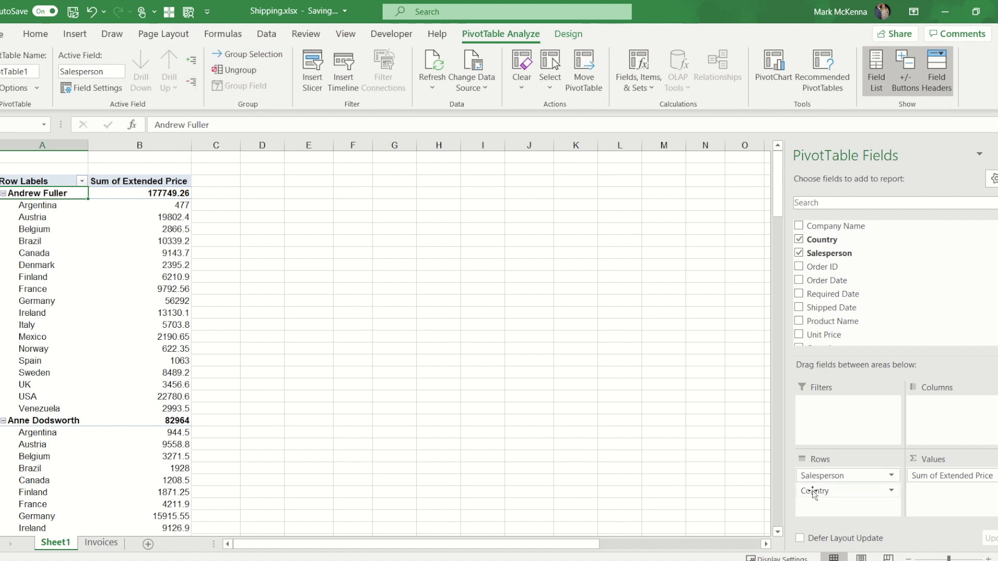
{"action": "left_click_drag", "start_coordinate": [831, 476], "coordinate": [840, 517]}
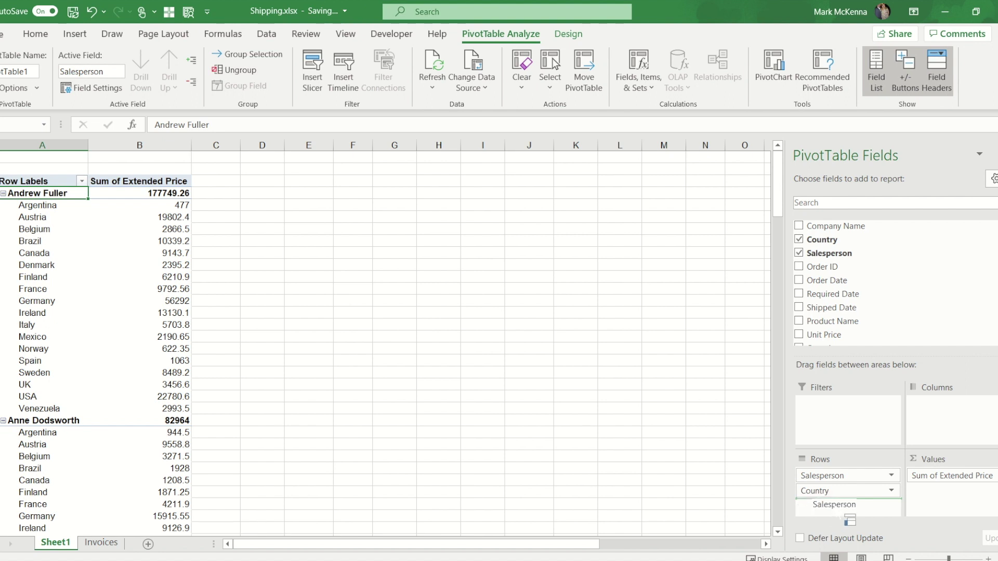
Step: Rearrange to Country rows and Salesperson columns, then add Company Name as a report filter
{"action": "left_click_drag", "start_coordinate": [841, 516], "coordinate": [841, 515]}
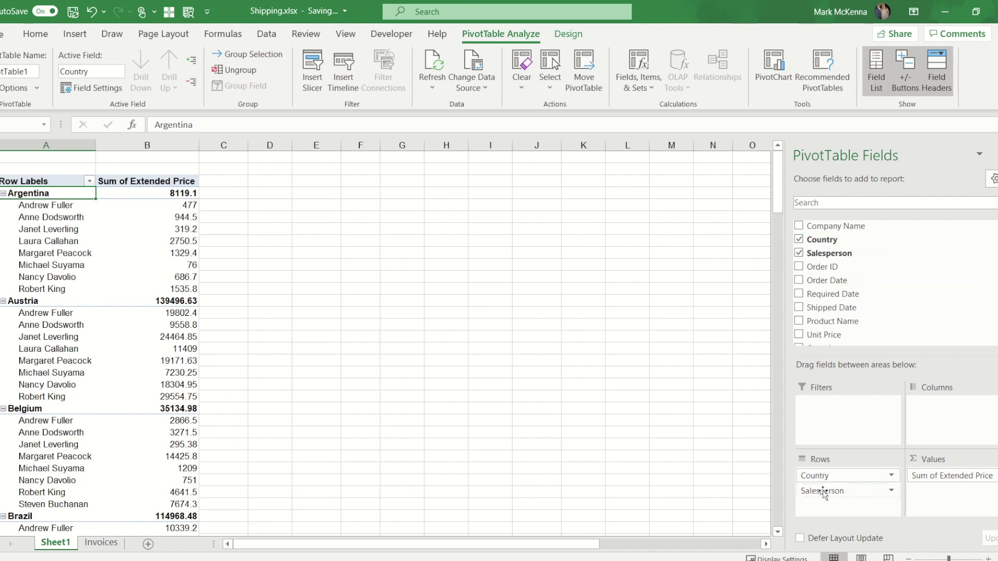
{"action": "left_click_drag", "start_coordinate": [824, 491], "coordinate": [949, 416]}
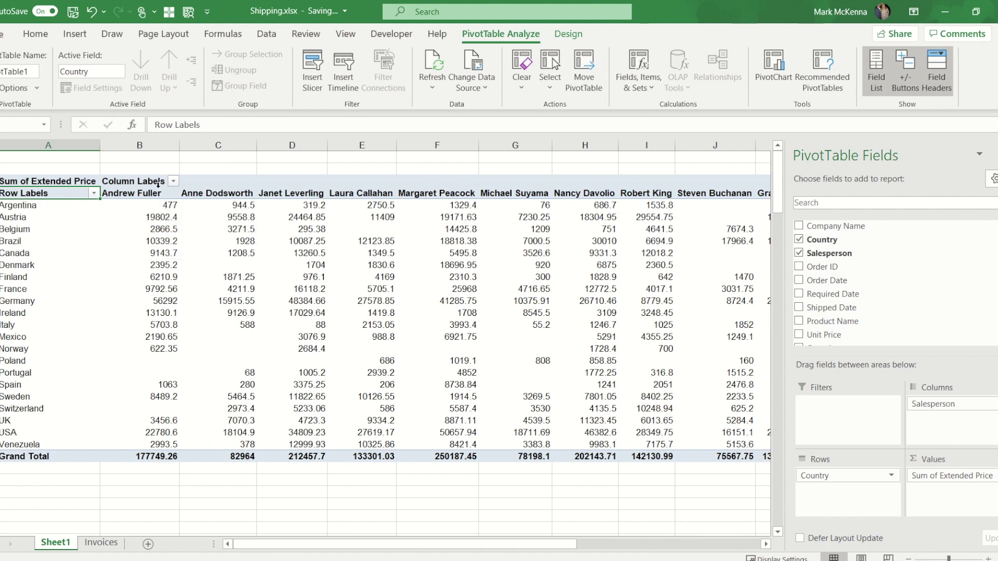
{"action": "mouse_move", "coordinate": [166, 207]}
{"action": "left_click", "coordinate": [323, 488]}
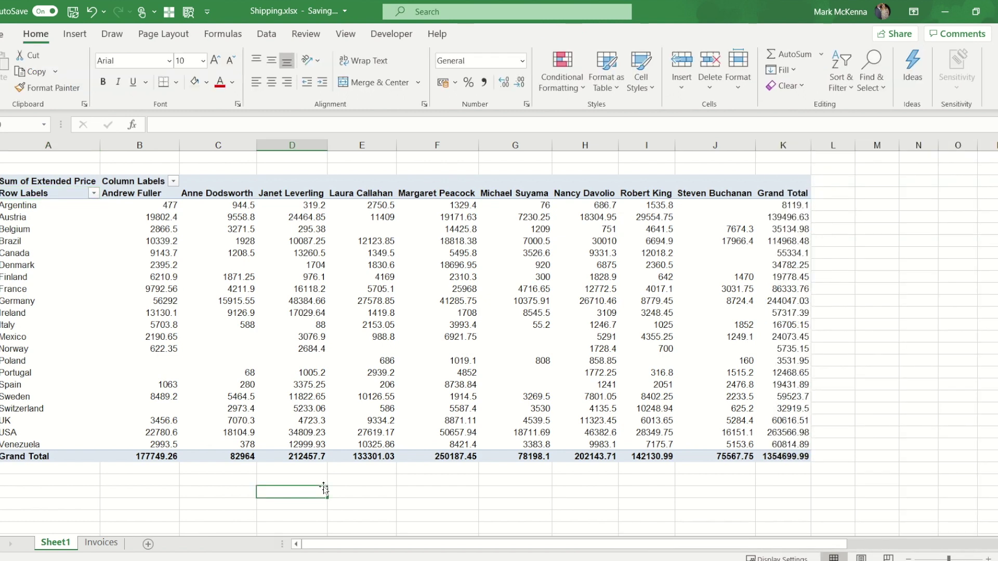
{"action": "left_click", "coordinate": [171, 246]}
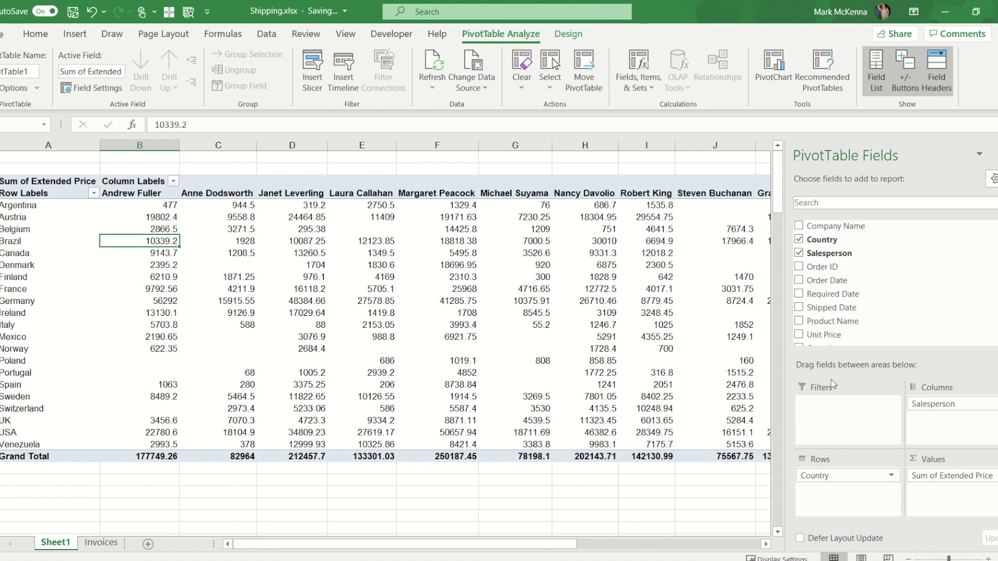
{"action": "left_click_drag", "start_coordinate": [804, 226], "coordinate": [843, 412]}
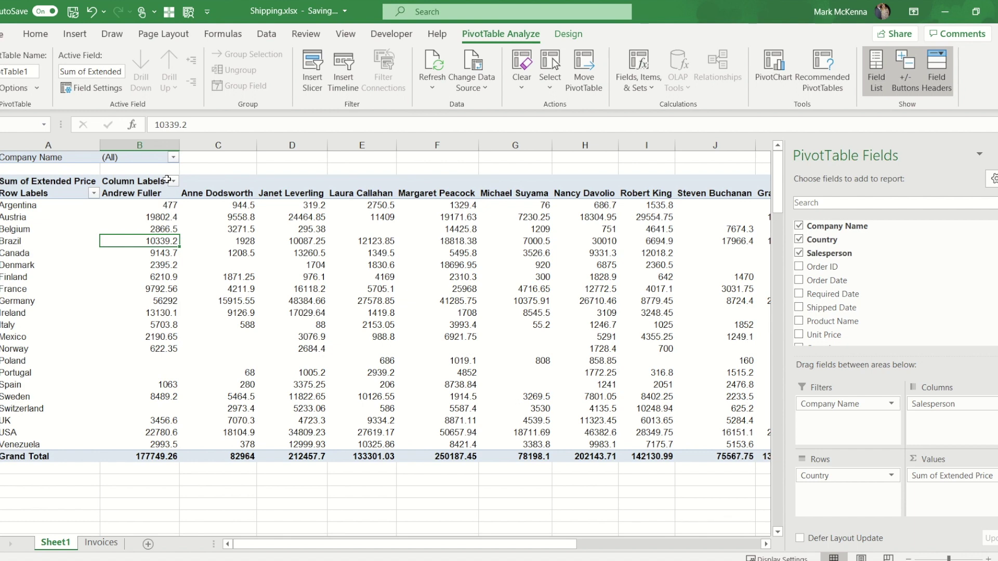
Step: Filter the PivotTable to the company Blauer See Delikatessen
{"action": "left_click", "coordinate": [173, 158]}
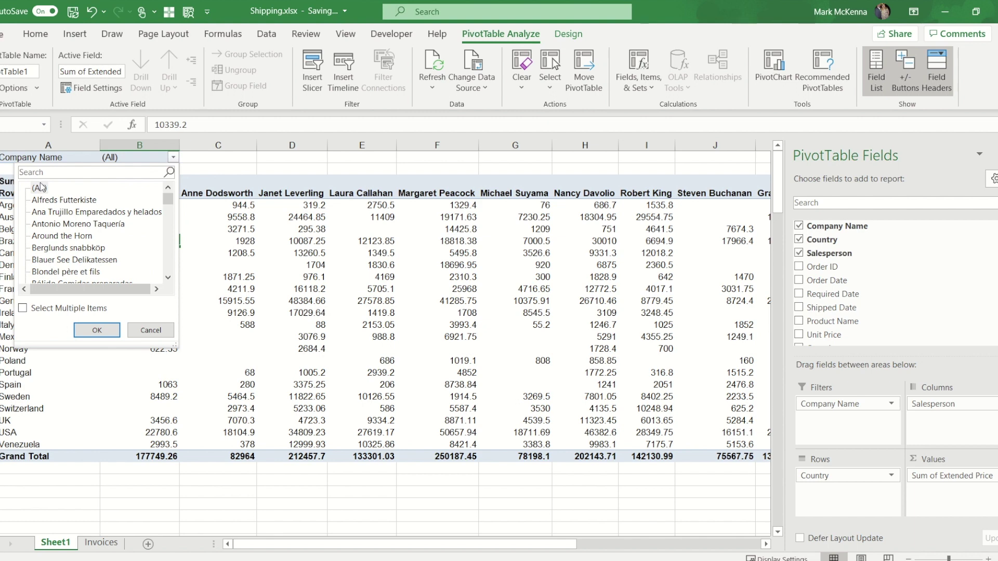
{"action": "left_click", "coordinate": [46, 261]}
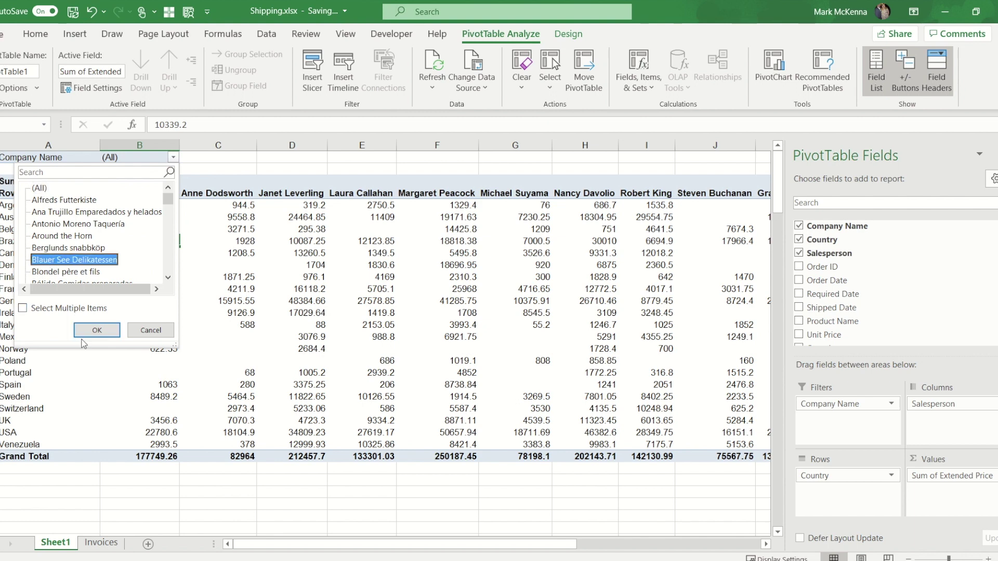
{"action": "left_click", "coordinate": [96, 331]}
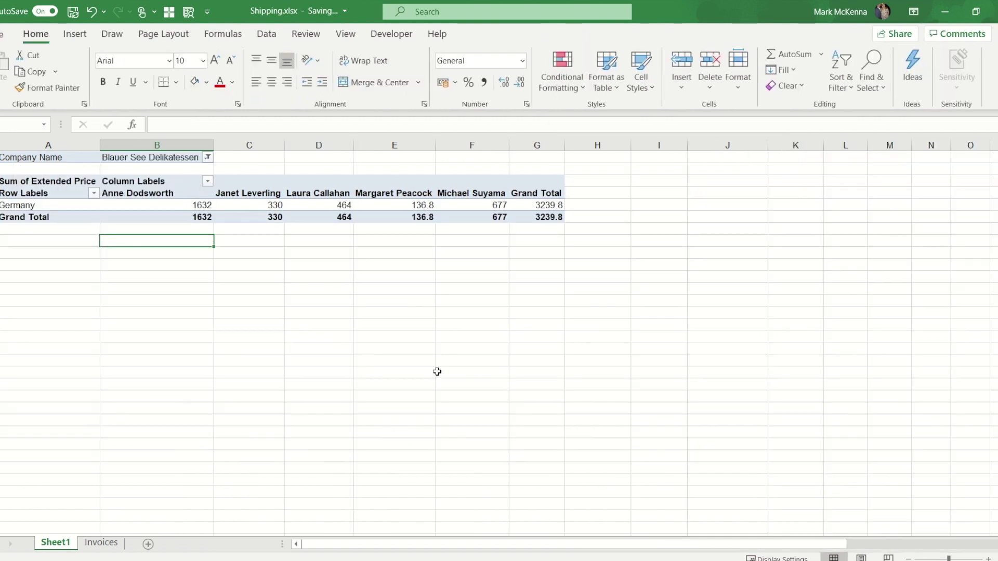
Step: Filter to multiple companies, including Alfreds Futterkiste and Around the Horn
{"action": "left_click", "coordinate": [208, 157]}
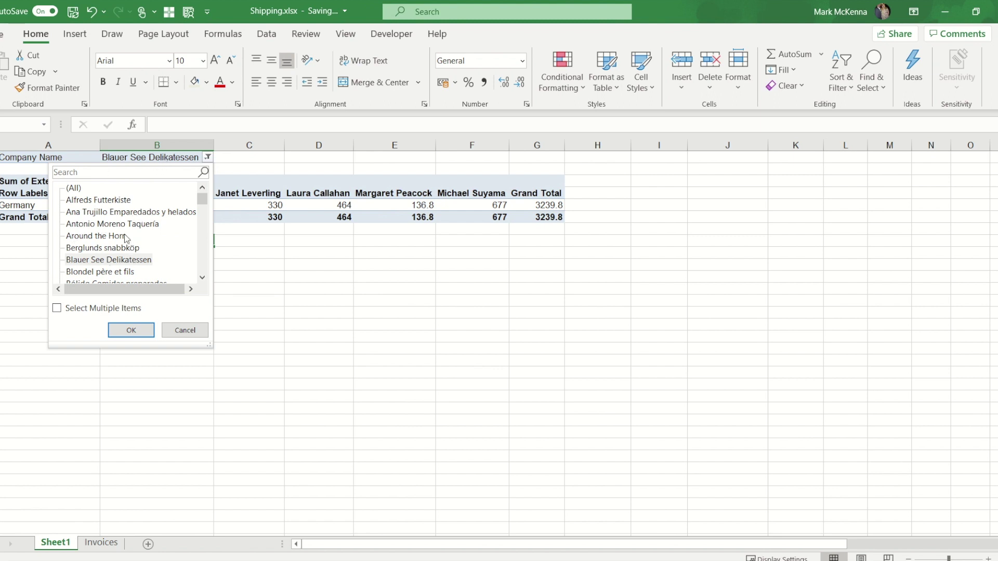
{"action": "left_click", "coordinate": [57, 309]}
{"action": "key", "text": "Tab"}
{"action": "key", "text": "space"}
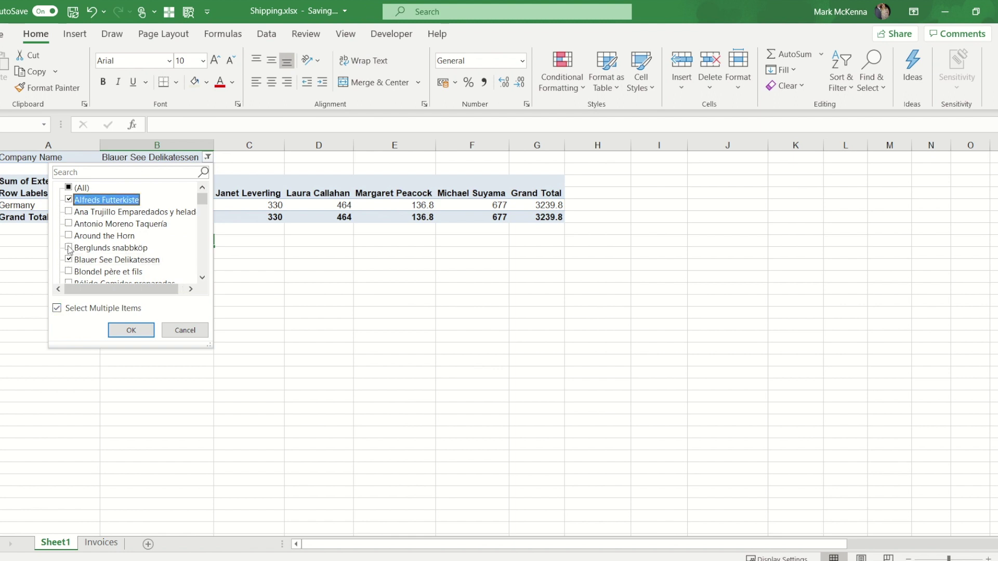
{"action": "key", "text": "Down"}
{"action": "key", "text": "Down"}
{"action": "key", "text": "Down"}
{"action": "key", "text": "space"}
{"action": "left_click", "coordinate": [120, 333]}
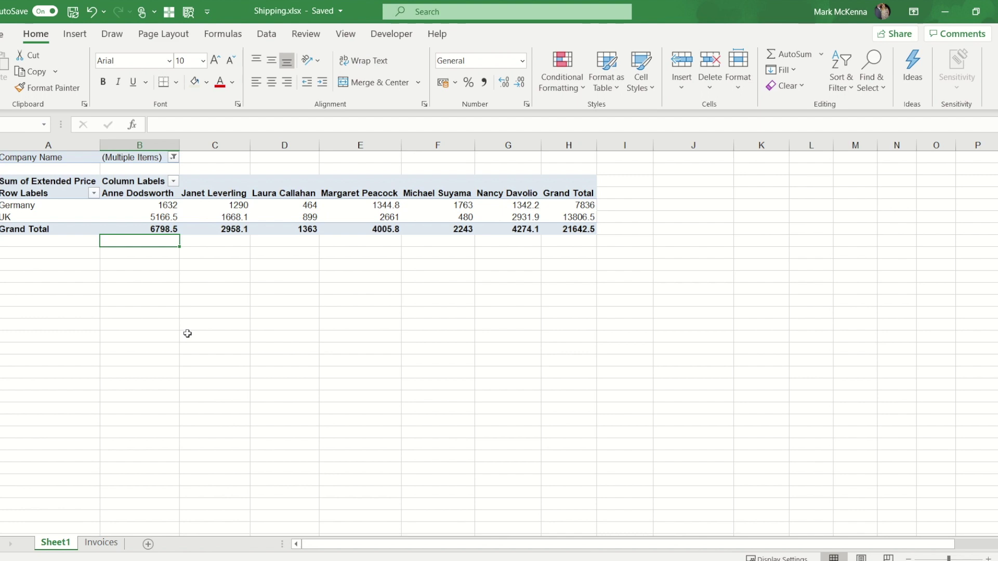
Step: Reset the Company Name filter to (All) companies
{"action": "left_click", "coordinate": [174, 157]}
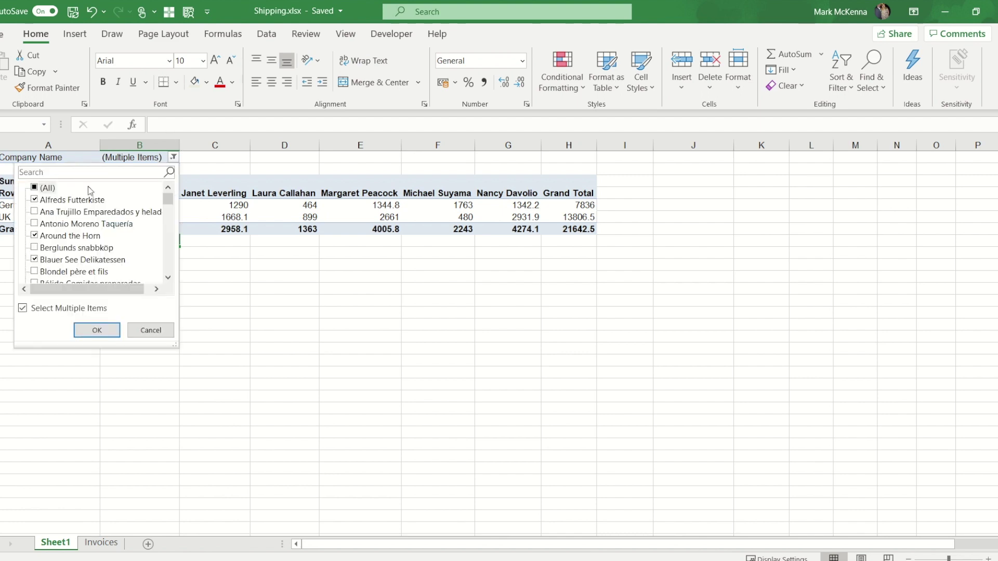
{"action": "left_click", "coordinate": [34, 188]}
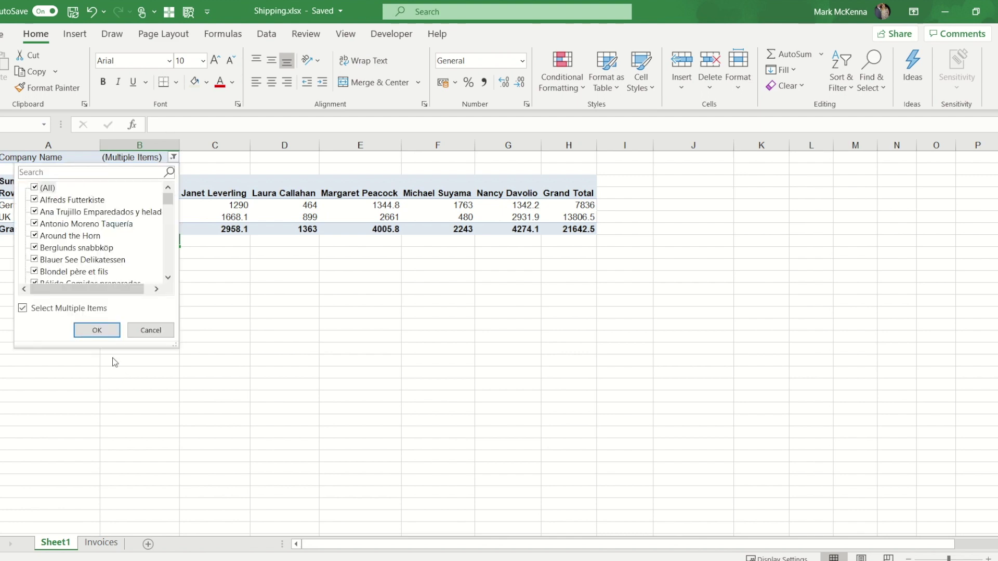
{"action": "left_click", "coordinate": [97, 330]}
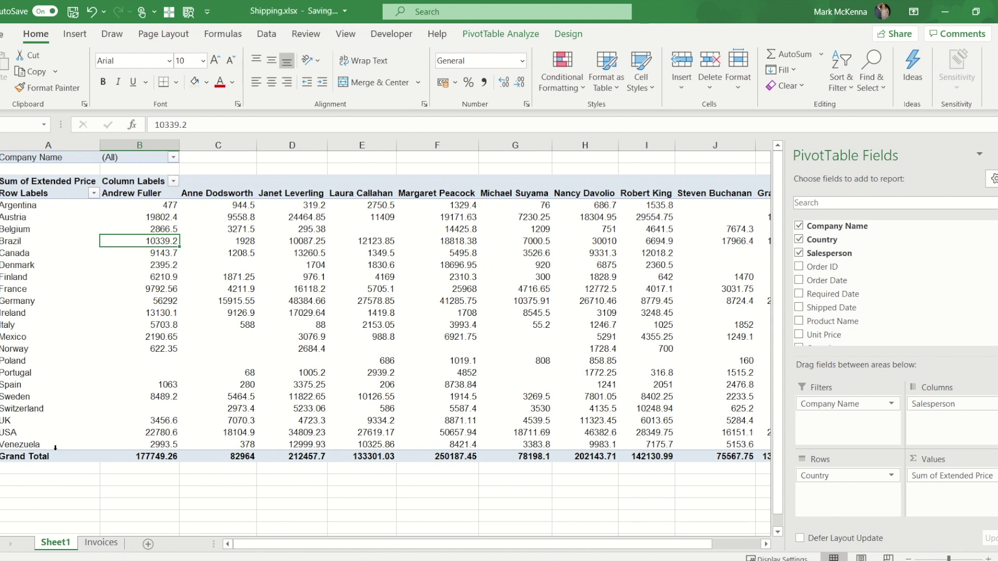
{"action": "left_click", "coordinate": [95, 193]}
{"action": "left_click", "coordinate": [94, 193]}
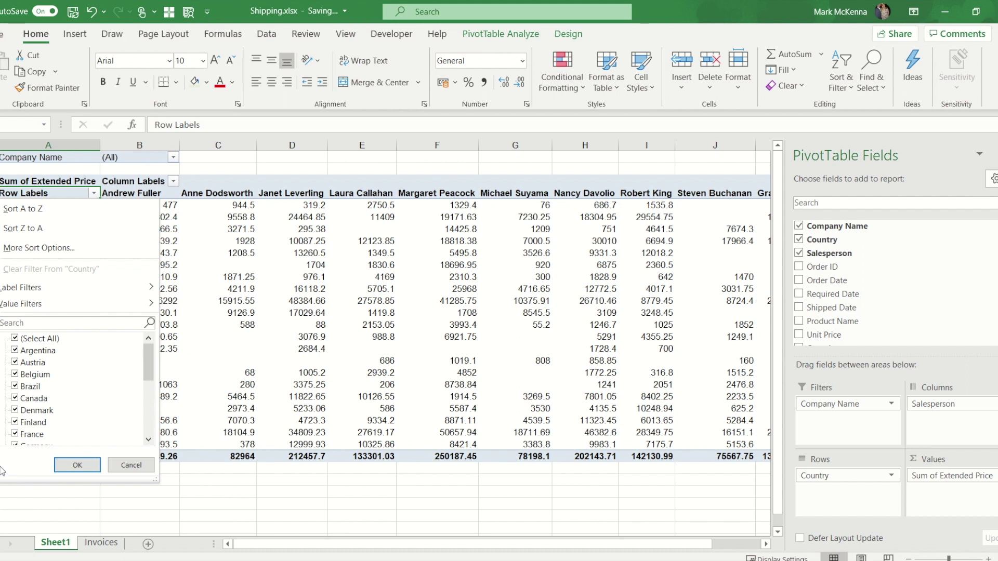
Step: Limit the country rows to Argentina, Canada and France
{"action": "left_click", "coordinate": [15, 337]}
{"action": "left_click", "coordinate": [15, 351]}
{"action": "left_click", "coordinate": [14, 398]}
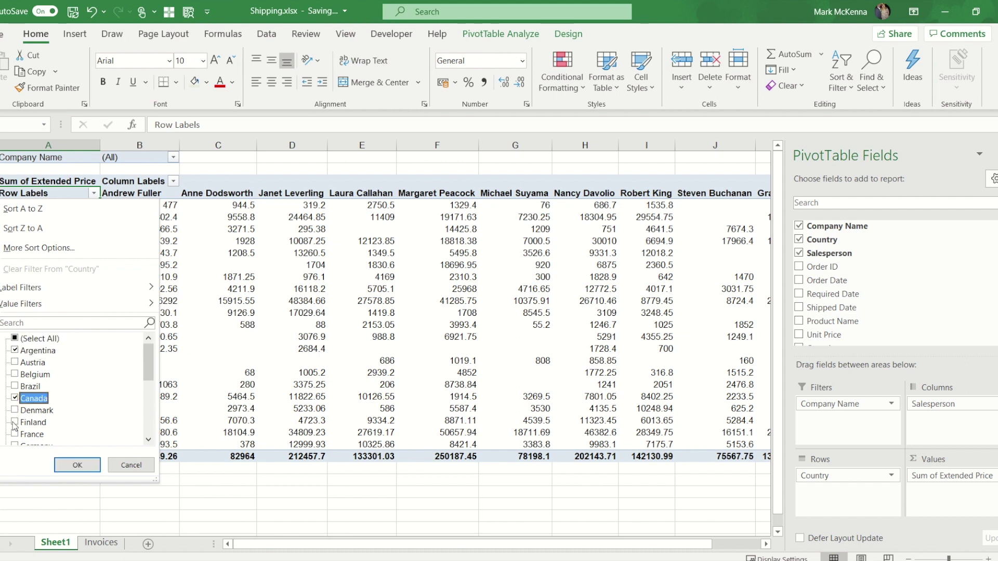
{"action": "left_click", "coordinate": [14, 434]}
{"action": "left_click", "coordinate": [78, 465]}
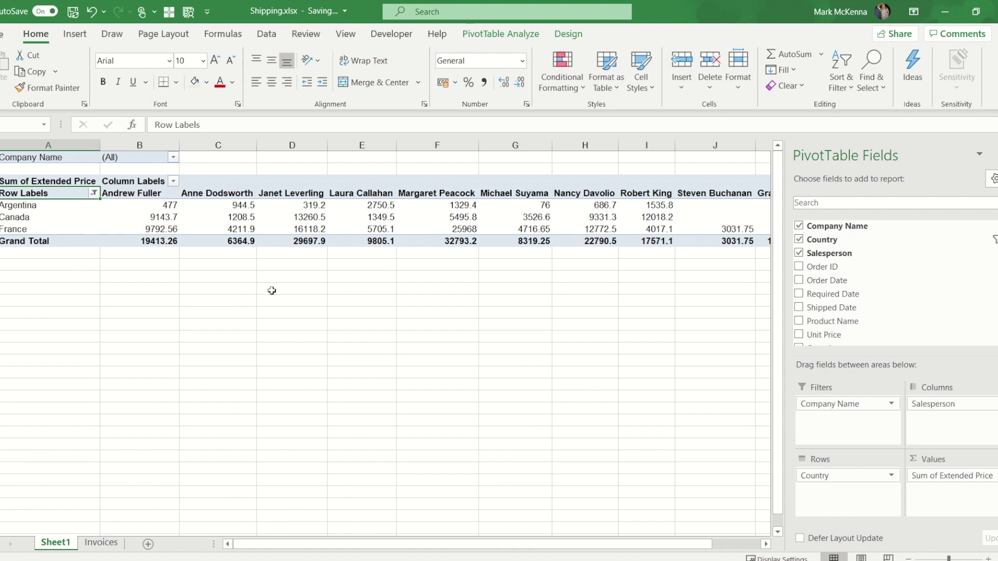
Step: Limit the salesperson columns to three salespeople, giving a 69777.56 Grand Total
{"action": "left_click", "coordinate": [173, 182]}
{"action": "left_click", "coordinate": [34, 326]}
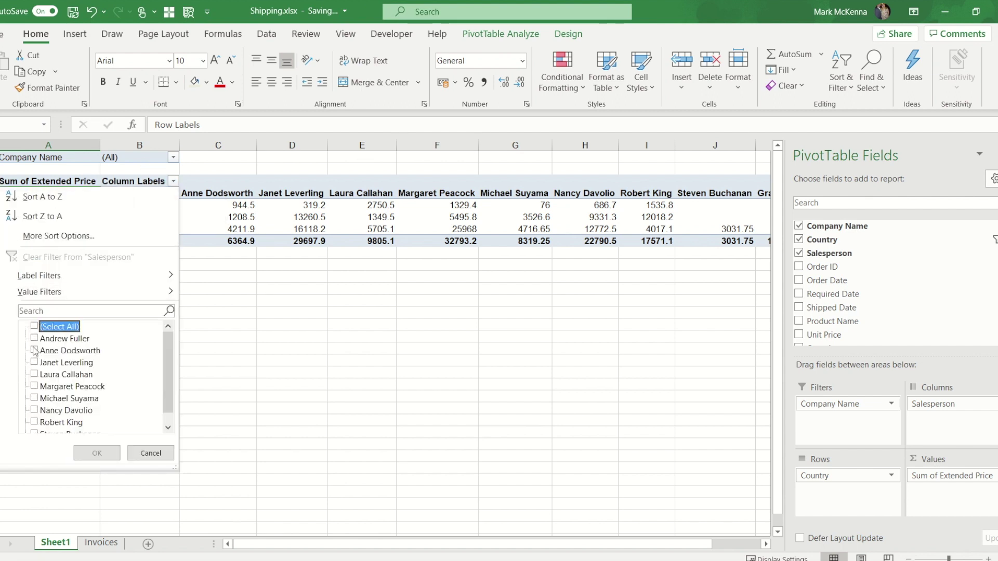
{"action": "left_click", "coordinate": [35, 339]}
{"action": "left_click", "coordinate": [35, 386]}
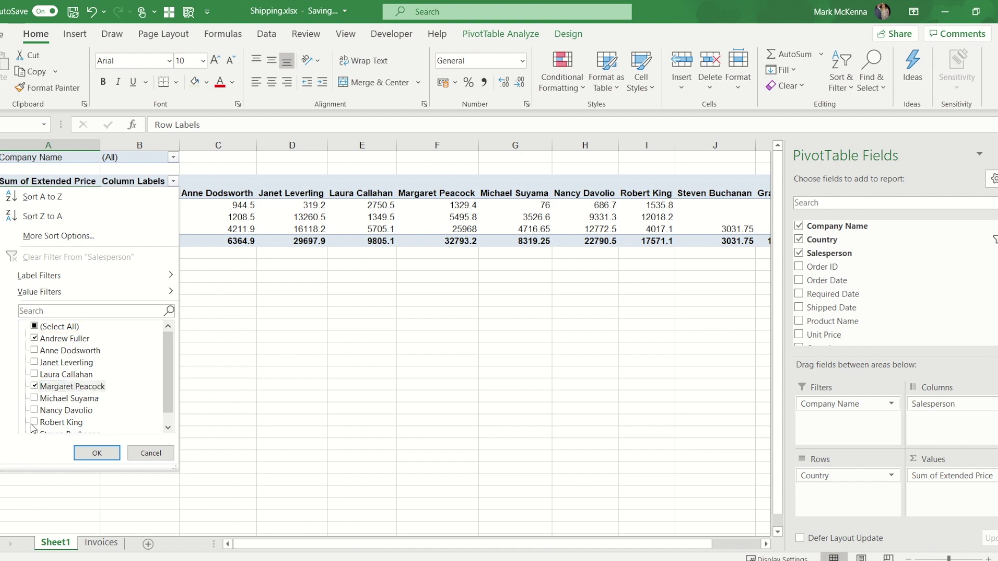
{"action": "left_click", "coordinate": [34, 422]}
{"action": "left_click", "coordinate": [98, 454]}
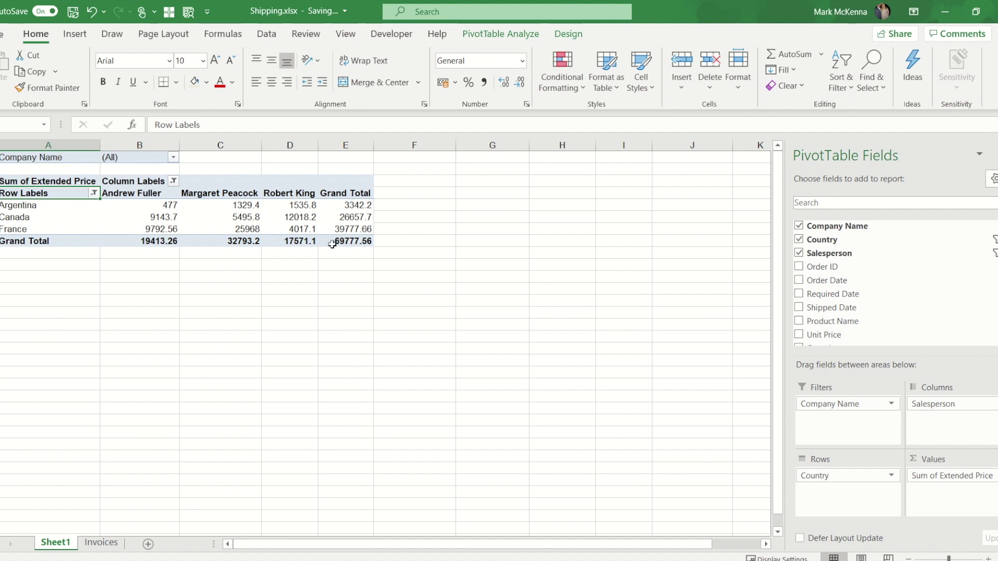
{"action": "mouse_move", "coordinate": [332, 244]}
Step: Use Clear Filters on PivotTable Analyze to show all countries and salespeople again
{"action": "left_click", "coordinate": [514, 34]}
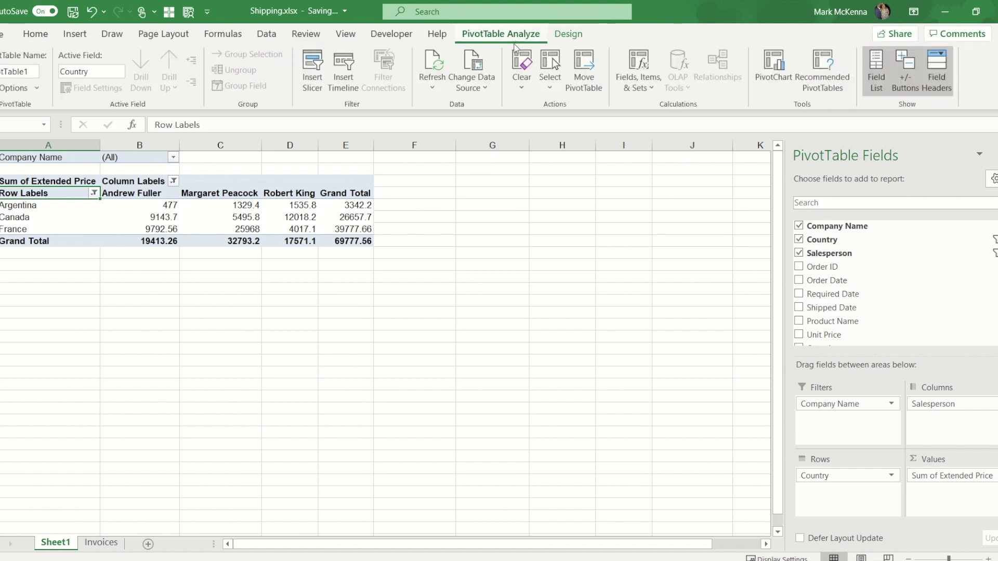
{"action": "left_click", "coordinate": [522, 82]}
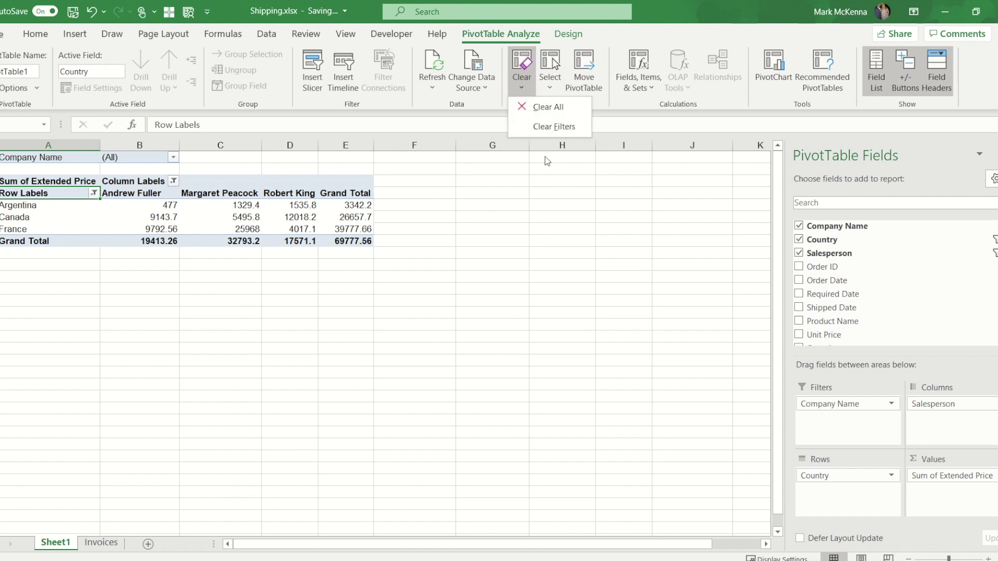
{"action": "left_click", "coordinate": [544, 127]}
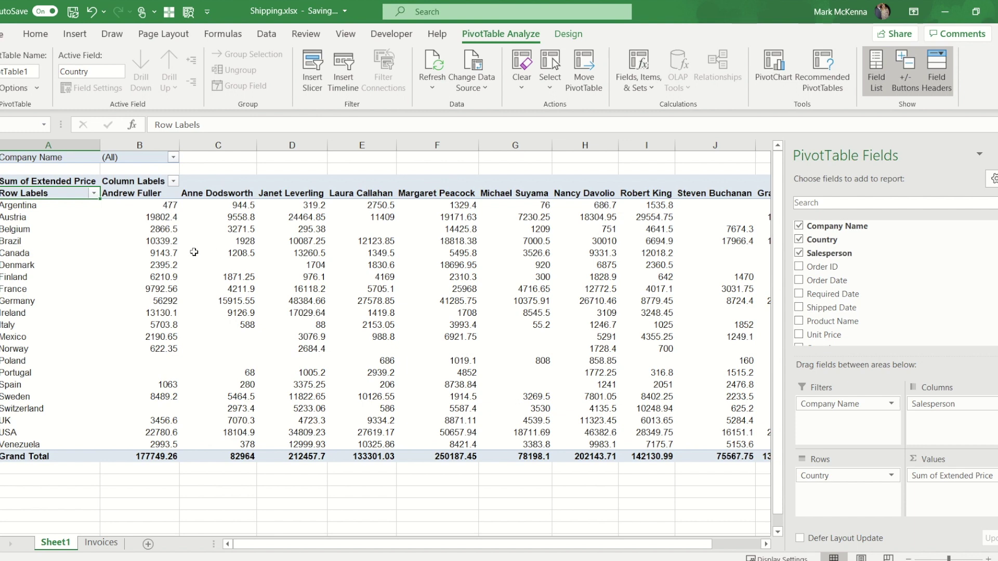
{"action": "mouse_move", "coordinate": [194, 252]}
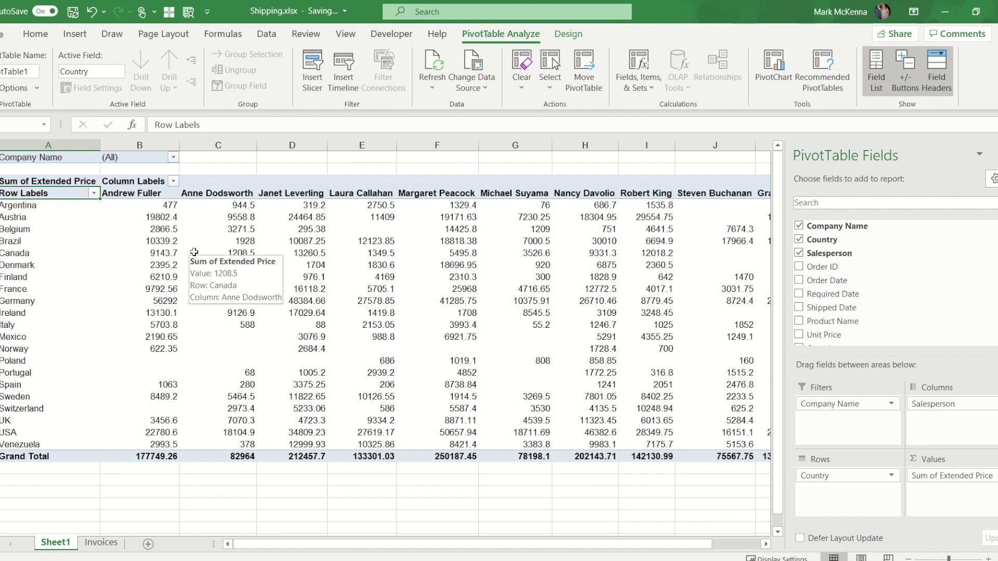
Step: Format Sum of Extended Price as Currency with 2 decimals and the £ symbol
{"action": "left_click", "coordinate": [100, 543]}
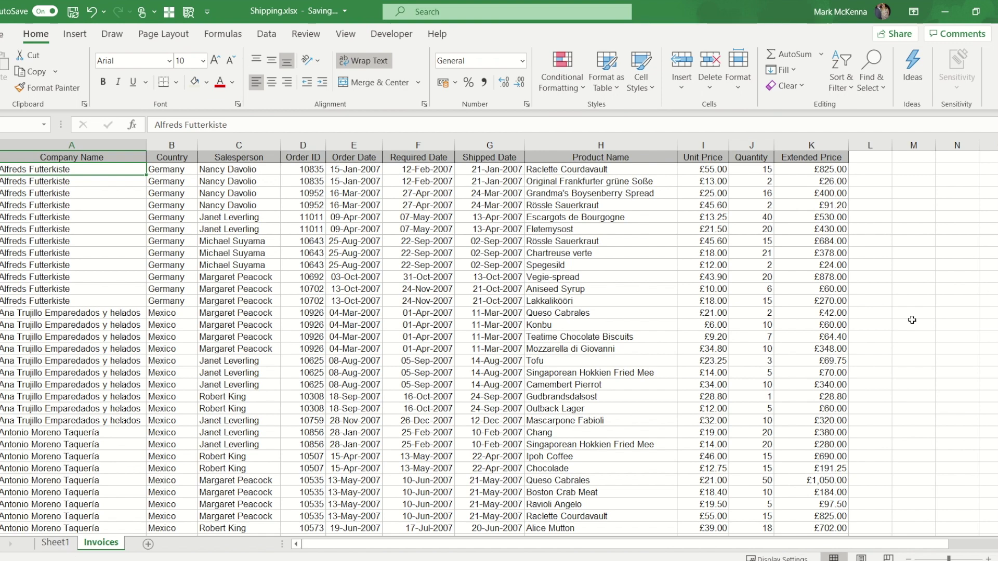
{"action": "left_click", "coordinate": [55, 543]}
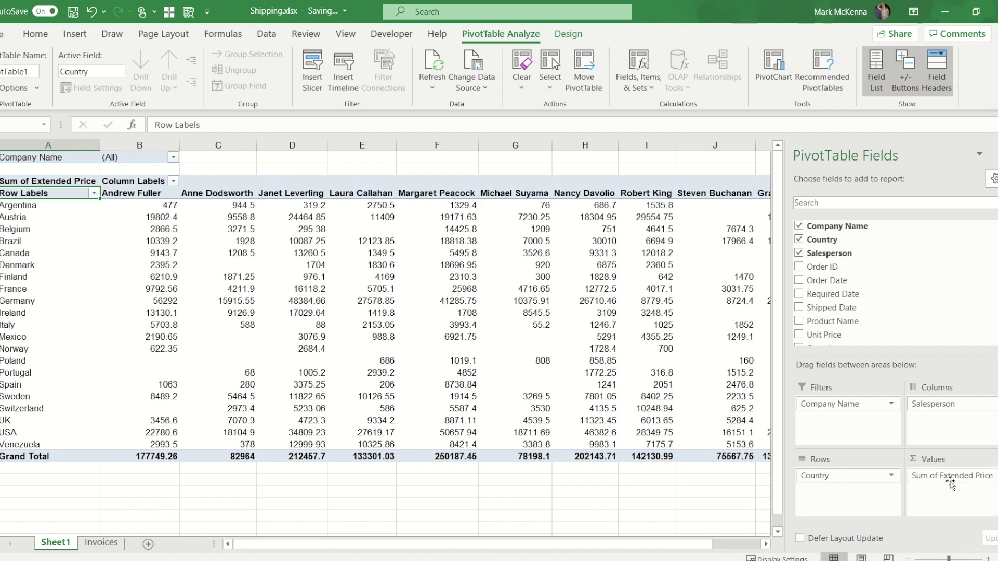
{"action": "left_click", "coordinate": [929, 473]}
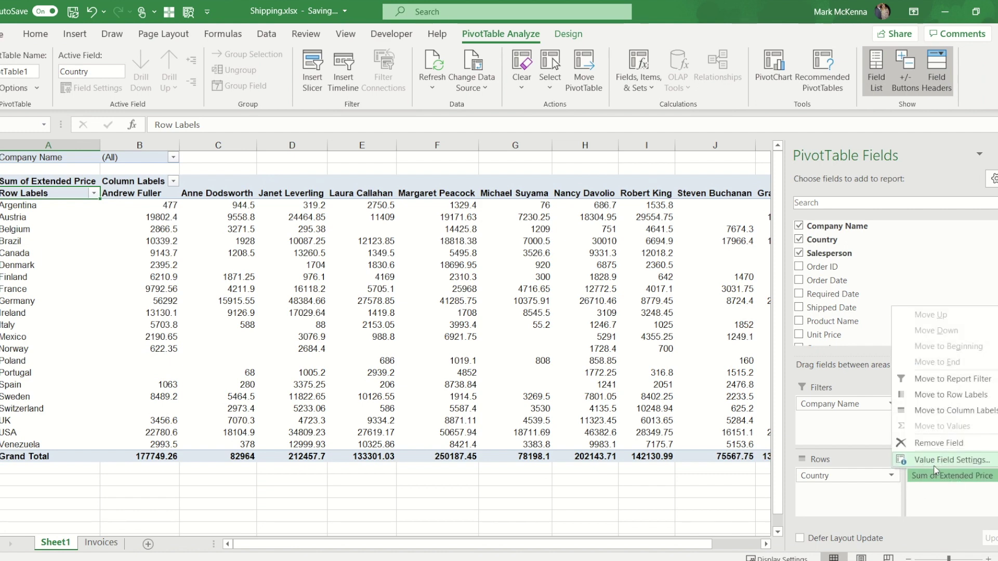
{"action": "left_click", "coordinate": [936, 460]}
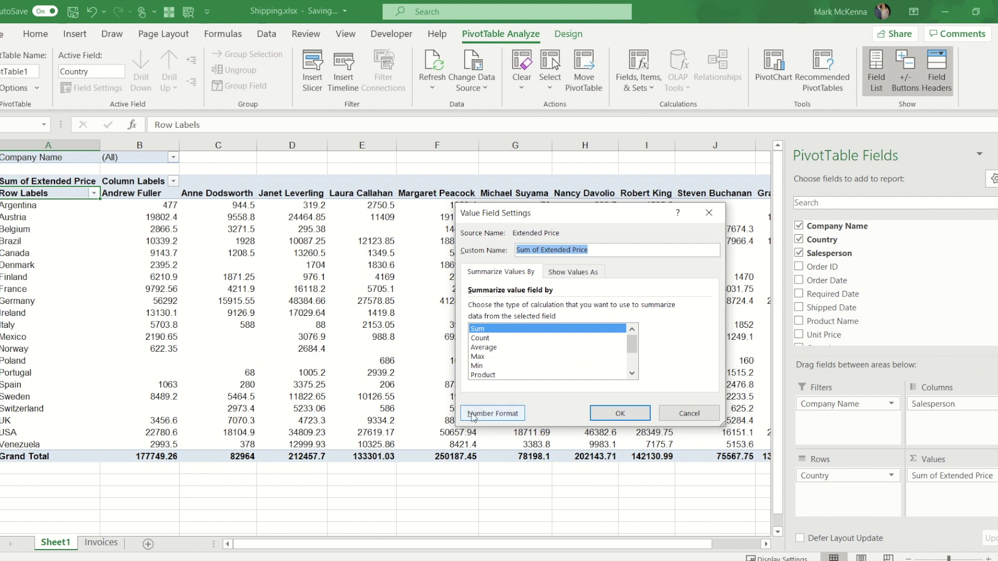
{"action": "left_click", "coordinate": [493, 415]}
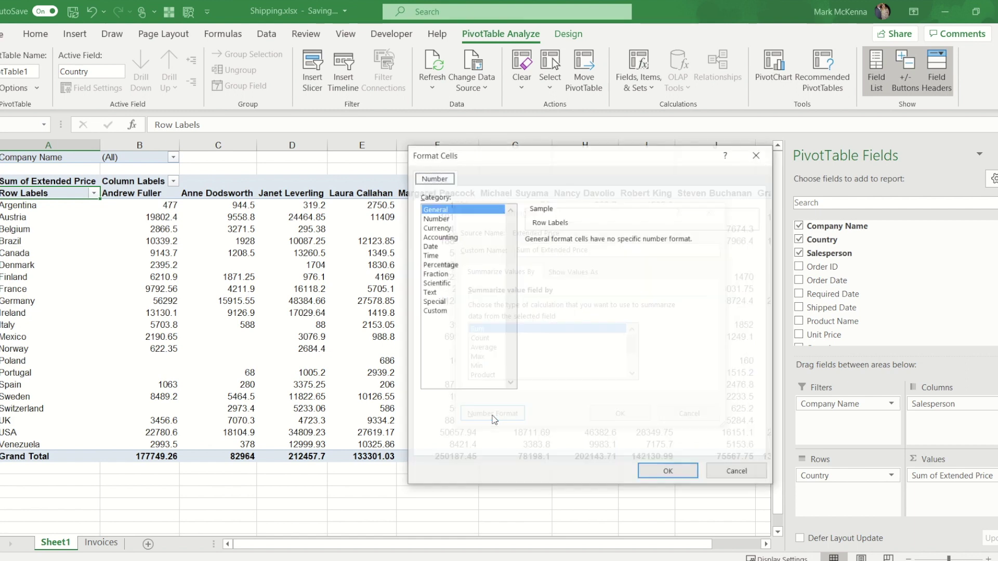
{"action": "left_click", "coordinate": [439, 228]}
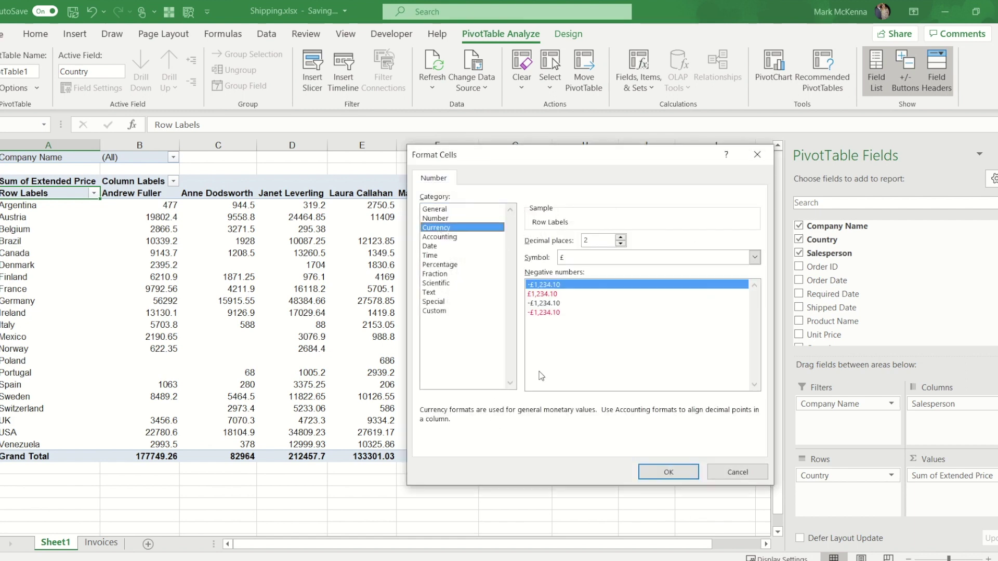
{"action": "left_click", "coordinate": [671, 474]}
{"action": "left_click", "coordinate": [620, 413]}
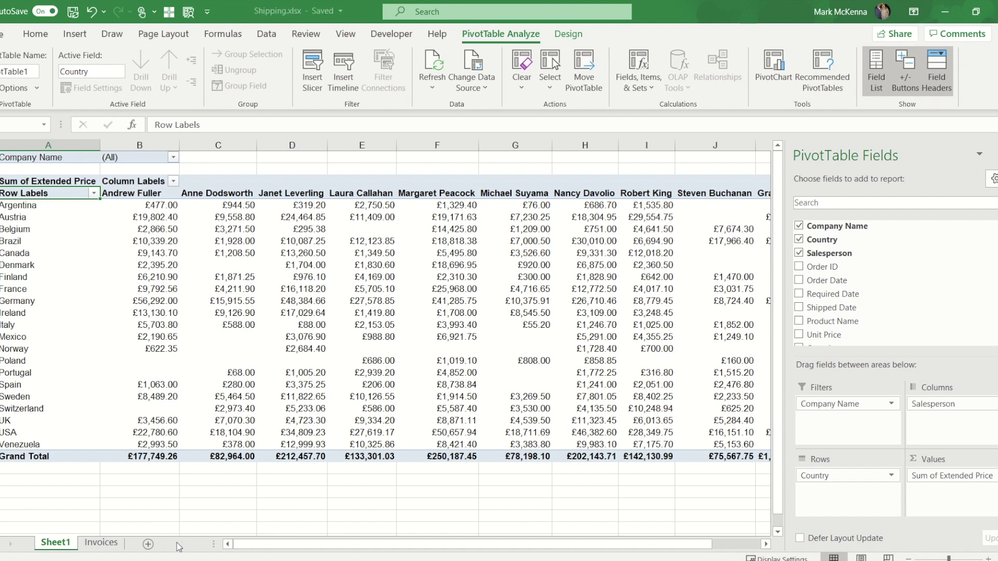
{"action": "left_click", "coordinate": [94, 193]}
Step: Filter the country rows to Argentina only
{"action": "left_click", "coordinate": [15, 339]}
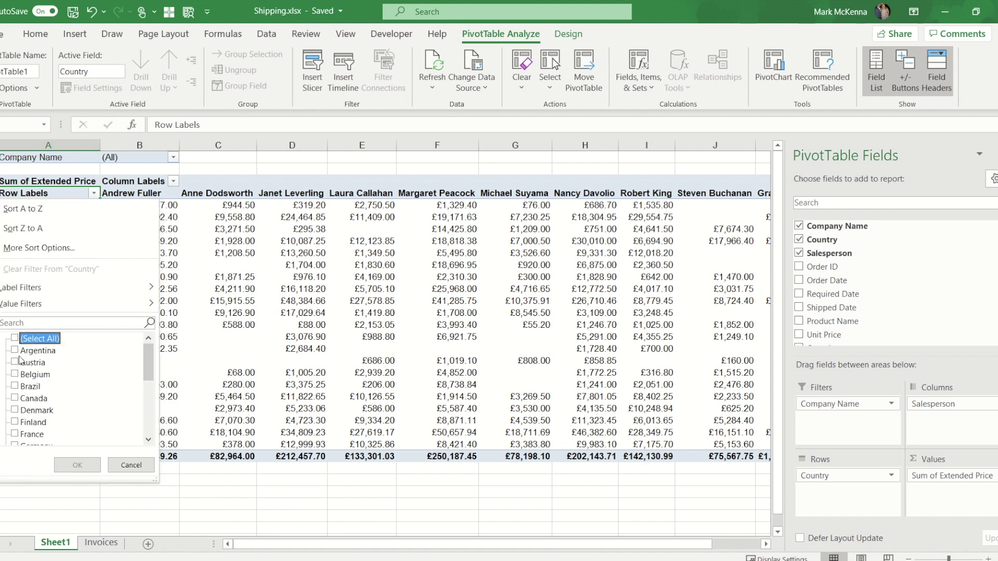
{"action": "left_click", "coordinate": [15, 351]}
{"action": "left_click", "coordinate": [77, 465]}
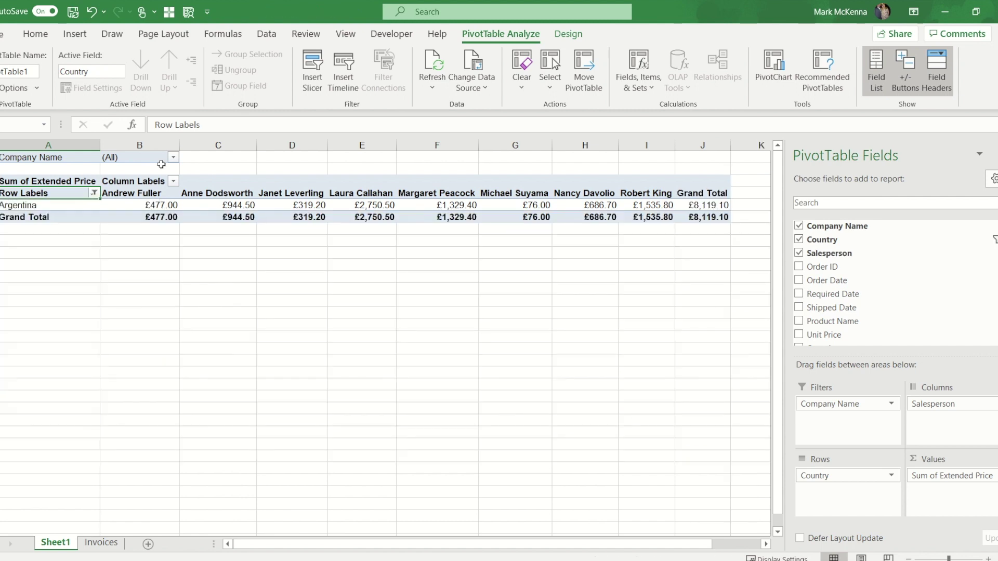
Step: Filter the salesperson columns to Andrew Fuller only, giving a £477.00 Grand Total
{"action": "left_click", "coordinate": [173, 181]}
{"action": "left_click", "coordinate": [37, 327]}
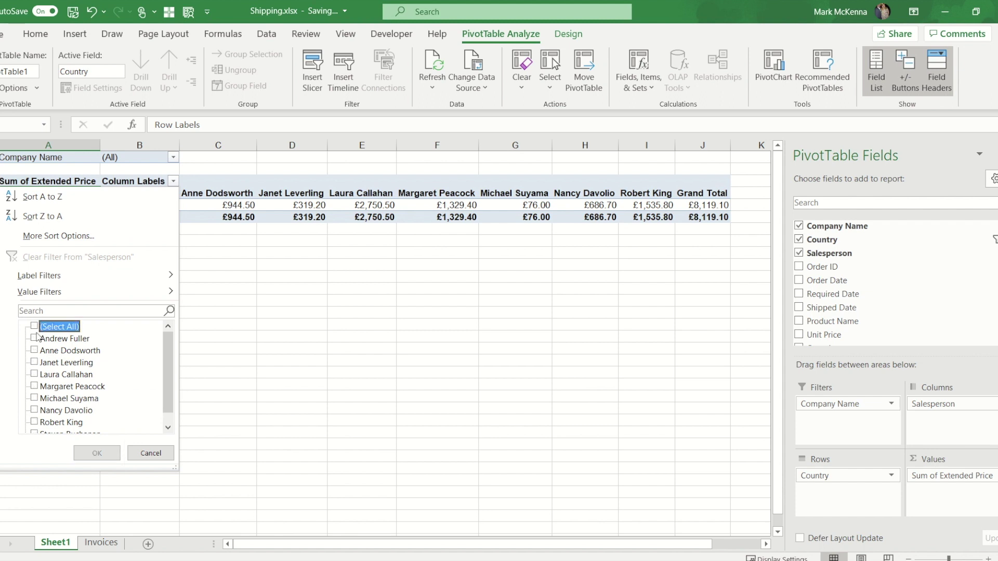
{"action": "left_click", "coordinate": [35, 339]}
{"action": "left_click", "coordinate": [91, 453]}
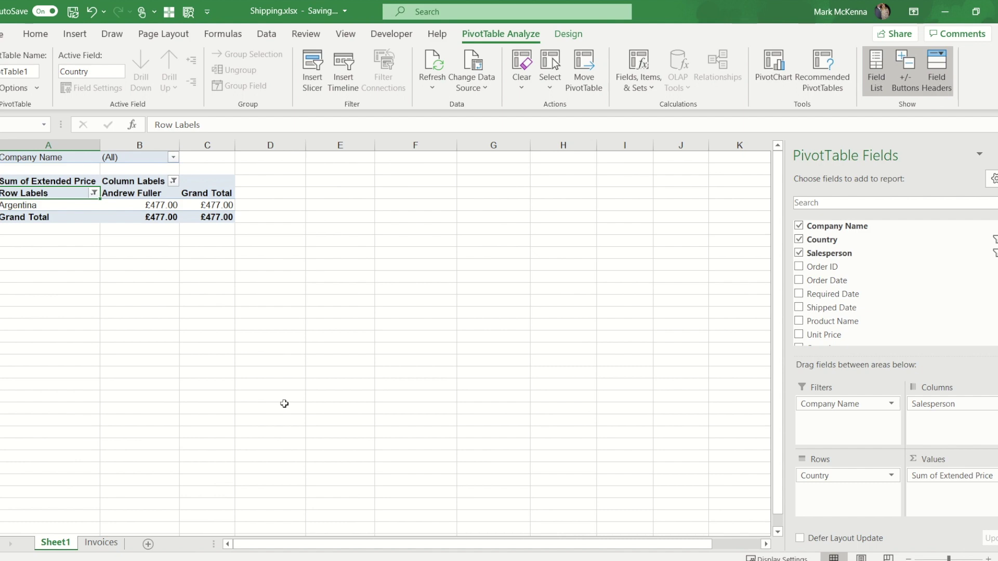
{"action": "left_click", "coordinate": [101, 543]}
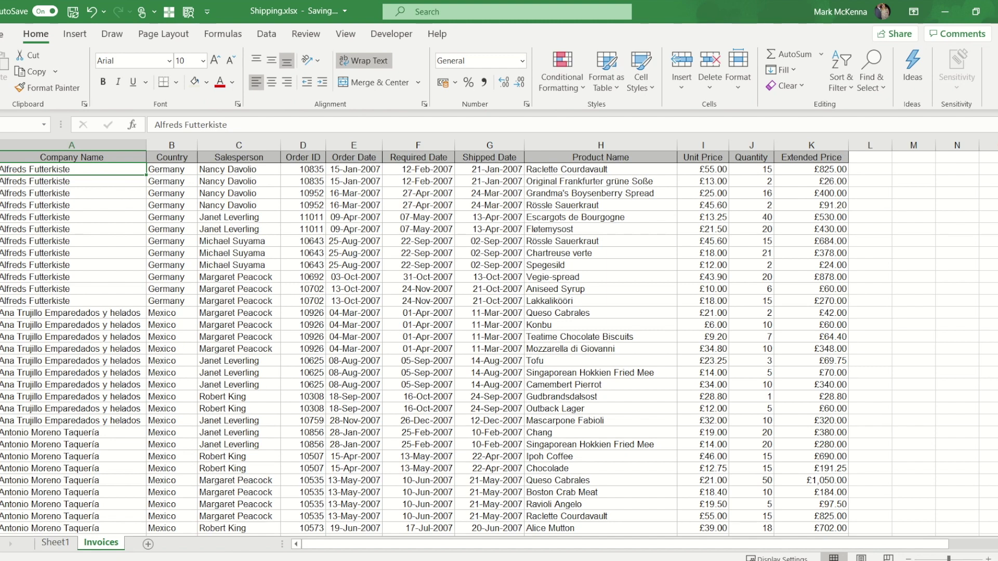
{"action": "left_click", "coordinate": [55, 542]}
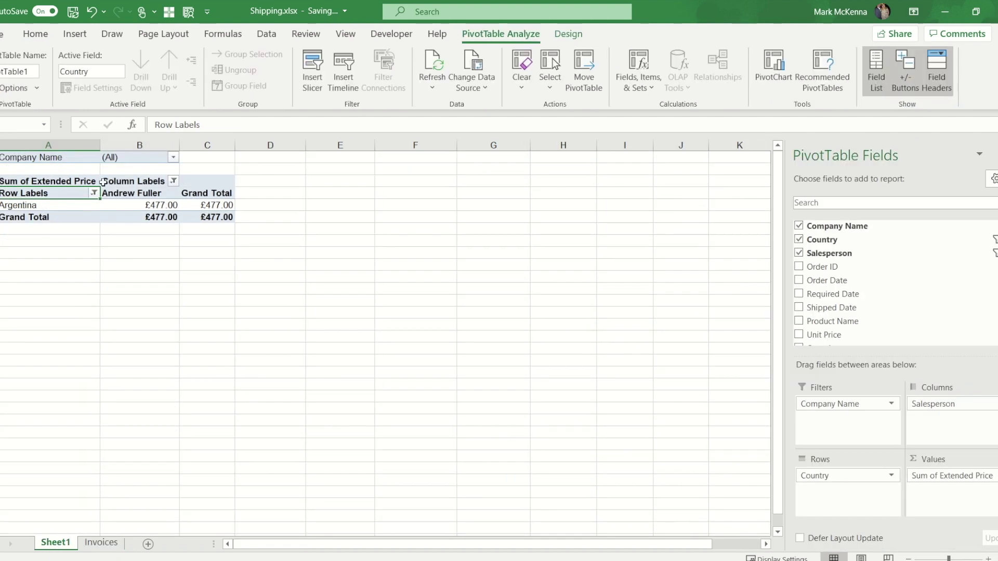
Step: Drill into the £477.00 total to list its two orders (155 and 322) on Sheet2, then return to Sheet1
{"action": "double_click", "coordinate": [210, 217]}
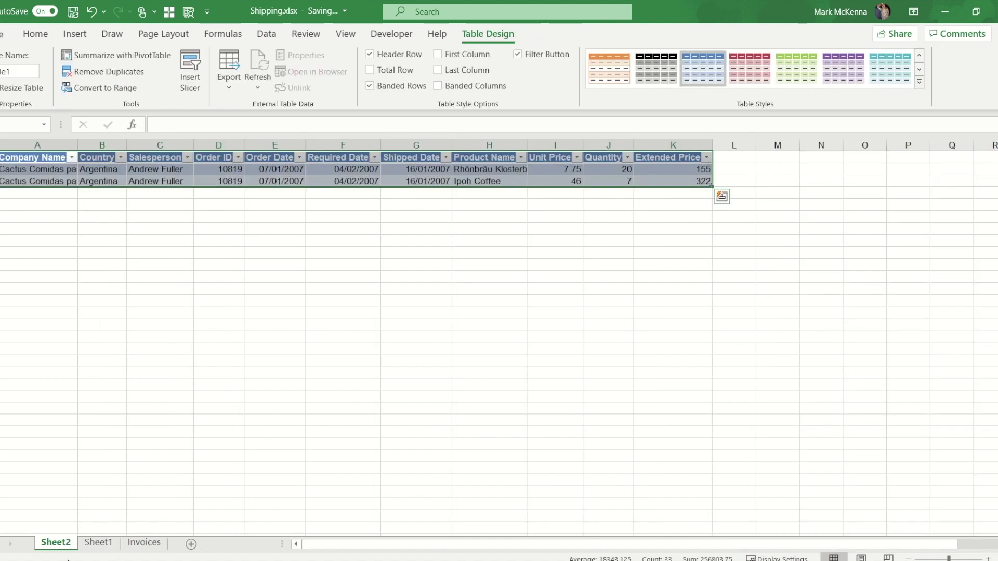
{"action": "left_click", "coordinate": [21, 167]}
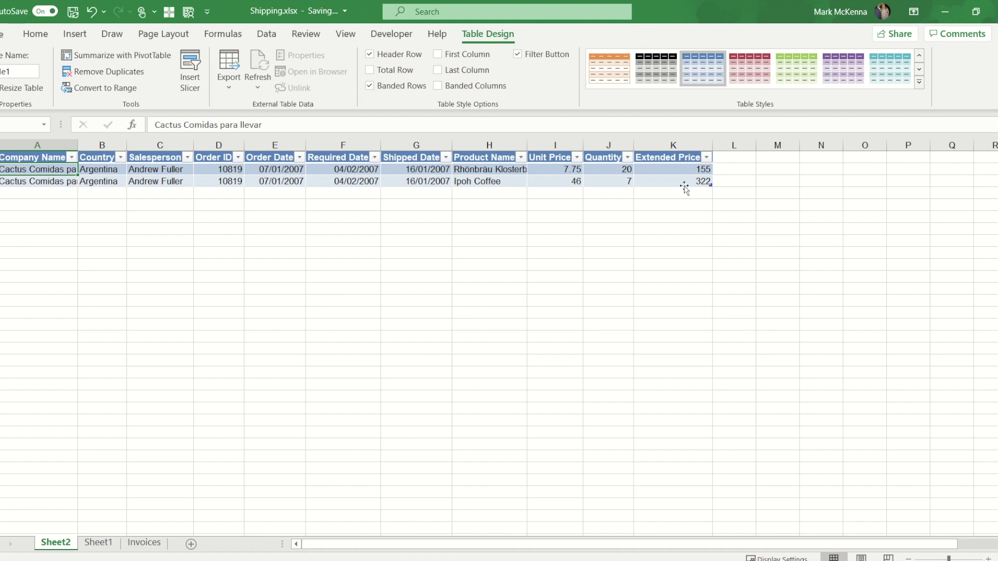
{"action": "left_click", "coordinate": [97, 543]}
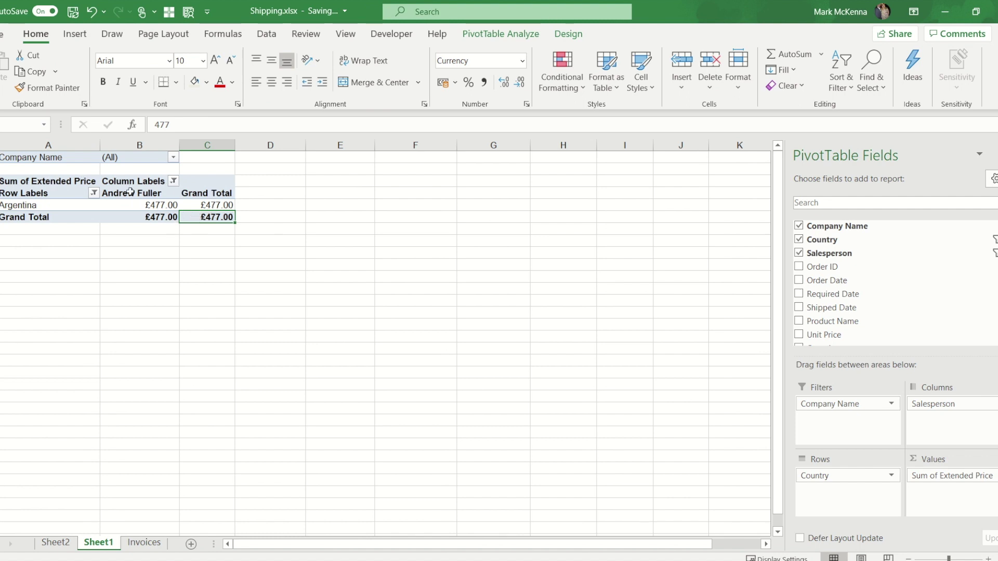
Step: Add Austria and Belgium to the country filter, and Anne Dodsworth and Janet Leverling to the salesperson filter
{"action": "left_click", "coordinate": [93, 194]}
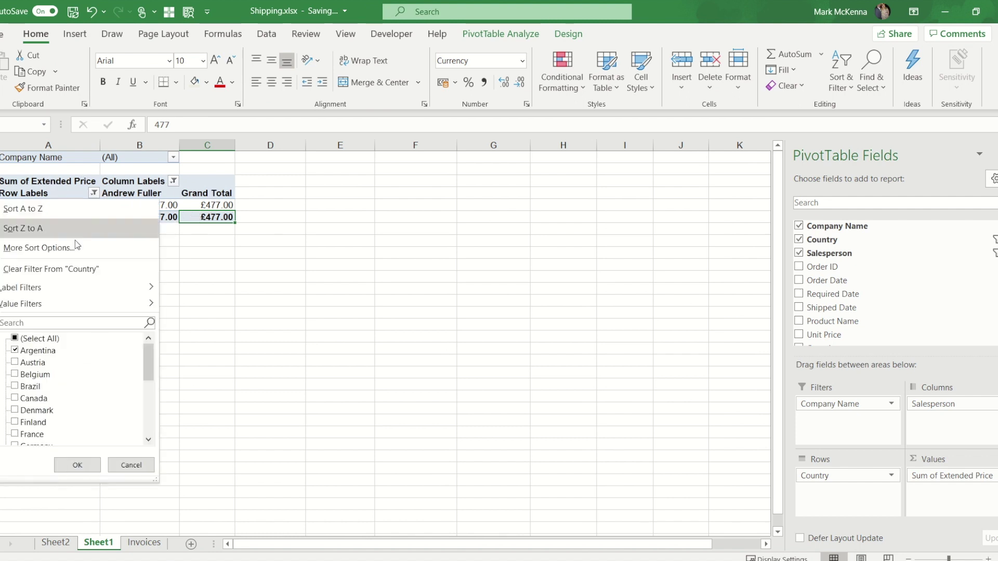
{"action": "left_click", "coordinate": [16, 363]}
{"action": "left_click", "coordinate": [15, 375]}
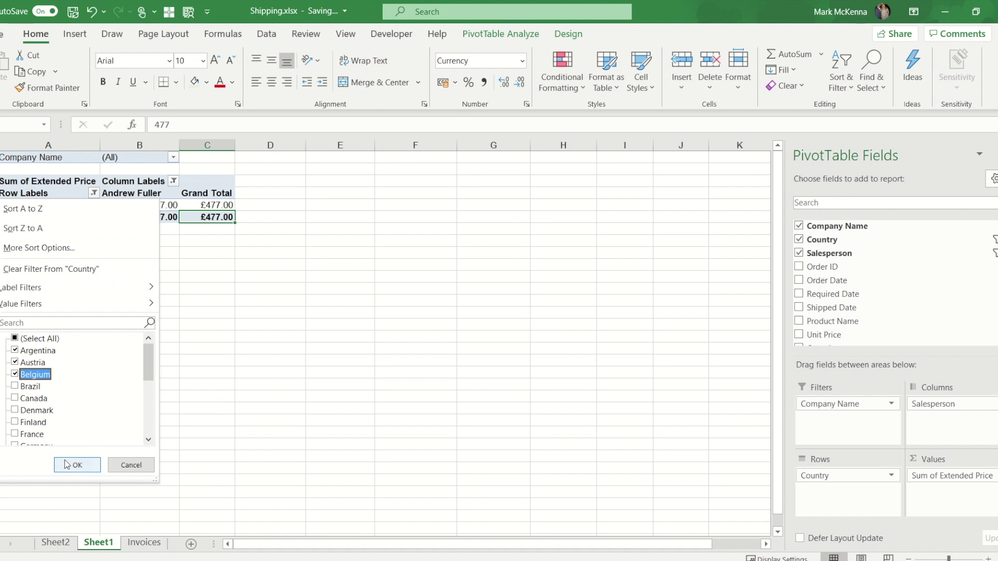
{"action": "left_click", "coordinate": [75, 465]}
{"action": "left_click", "coordinate": [173, 181]}
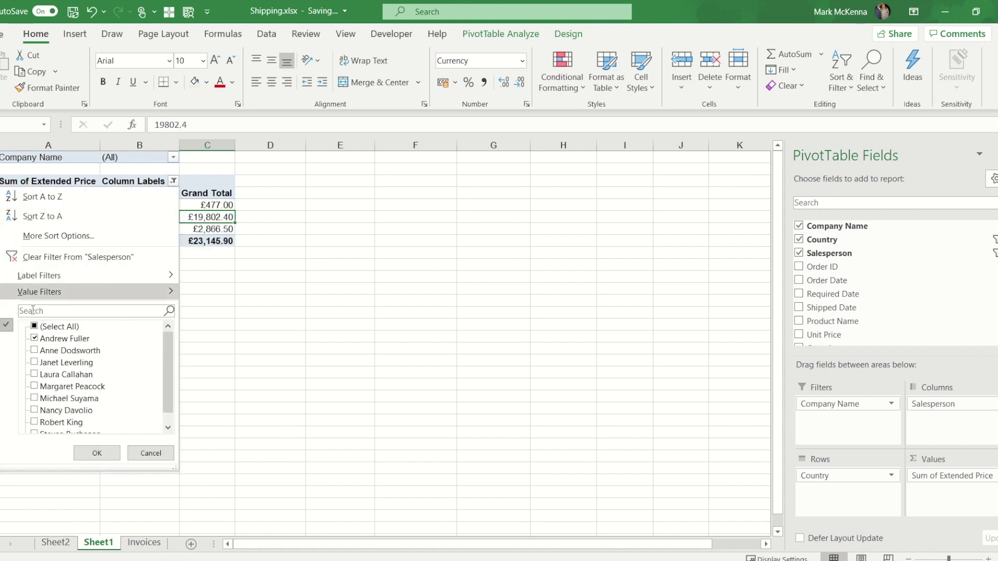
{"action": "left_click", "coordinate": [34, 351]}
{"action": "left_click", "coordinate": [34, 363]}
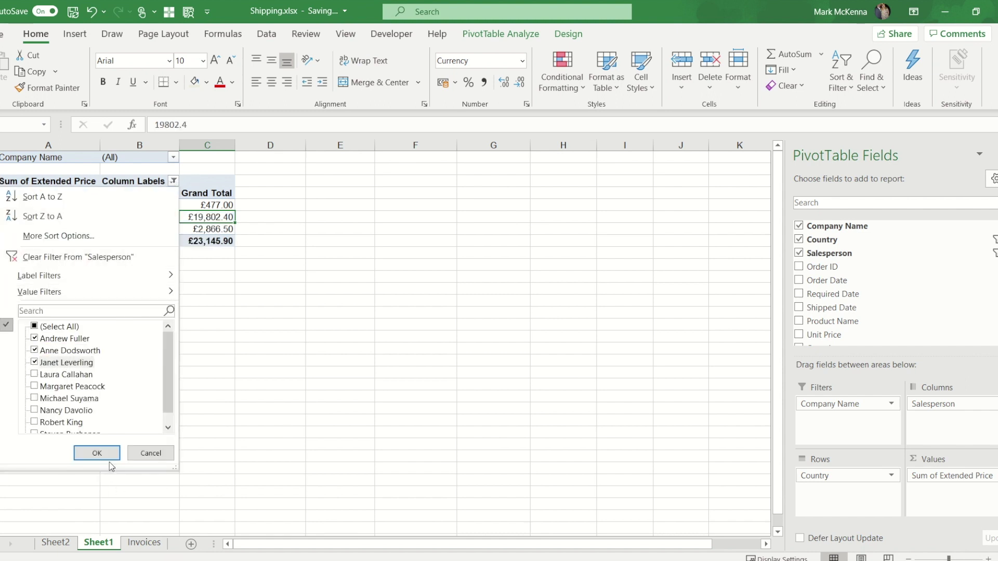
{"action": "left_click", "coordinate": [97, 452]}
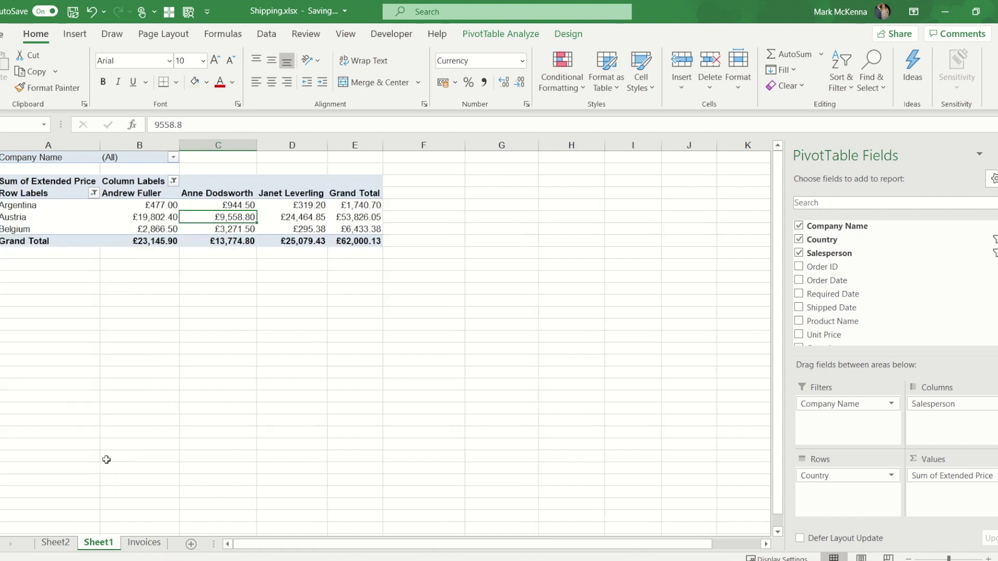
Step: Check Andrew Fuller's and Argentina's totals, then drill into the £62,000.13 grand total
{"action": "left_click", "coordinate": [156, 207]}
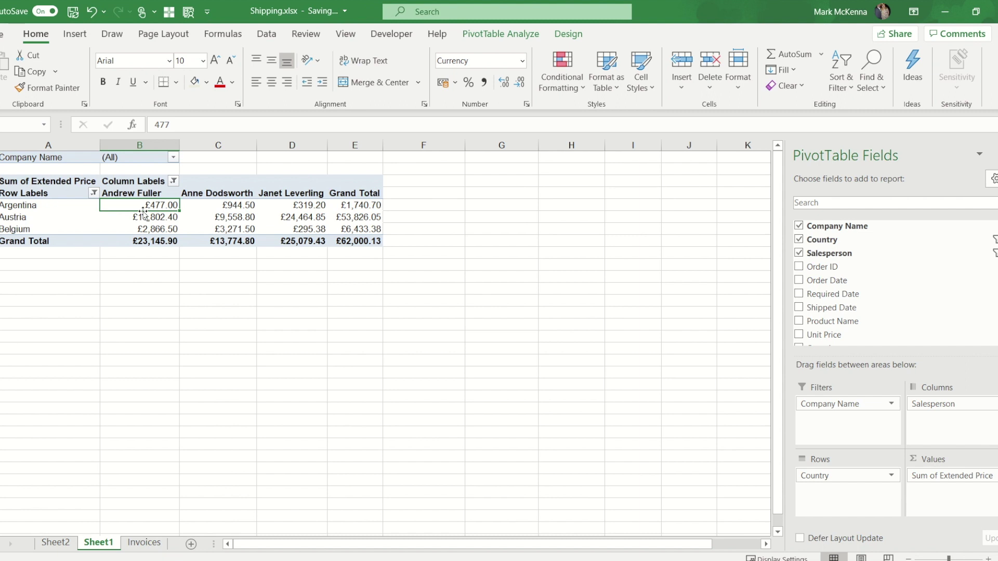
{"action": "mouse_move", "coordinate": [149, 205]}
{"action": "left_click", "coordinate": [162, 242]}
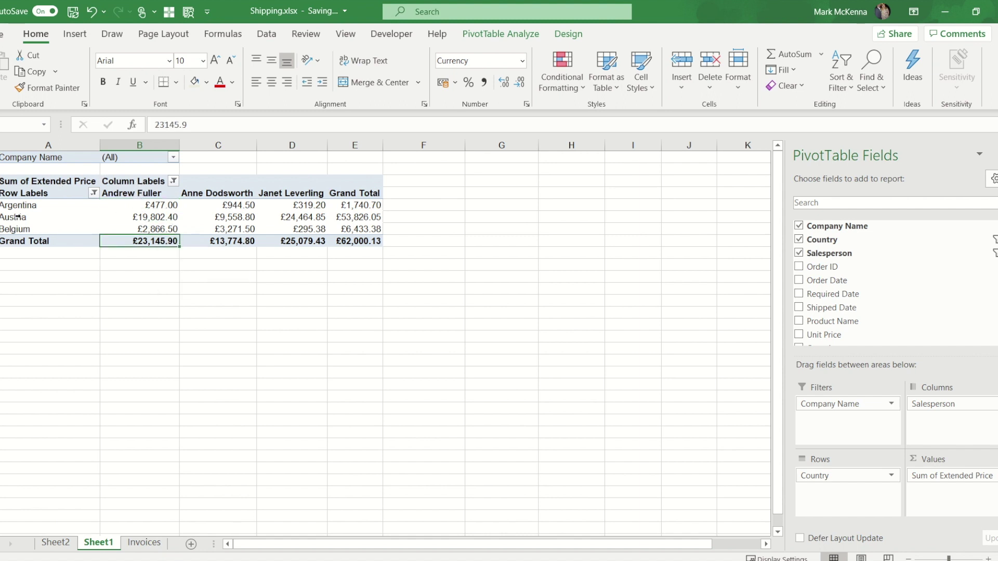
{"action": "left_click", "coordinate": [376, 205]}
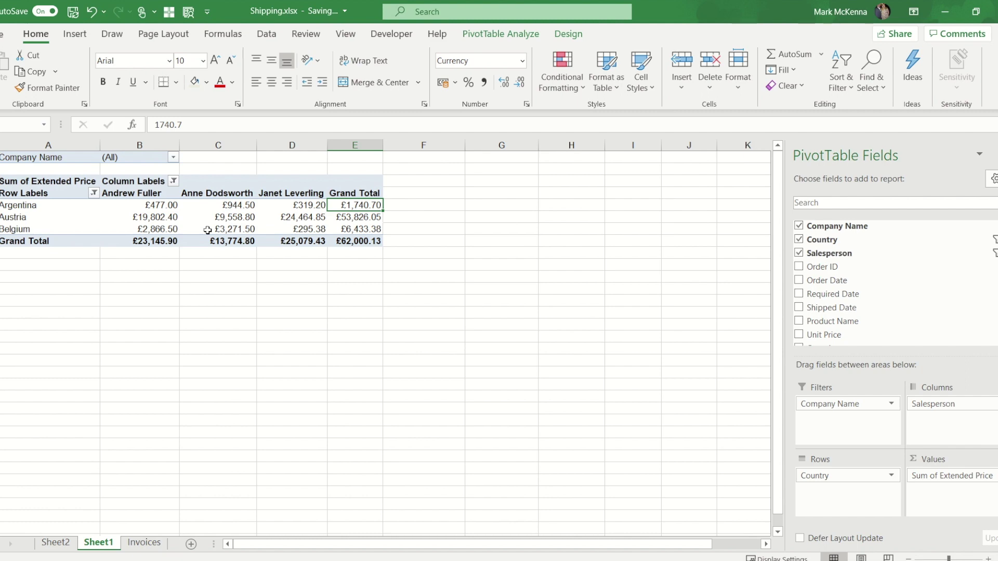
{"action": "mouse_move", "coordinate": [356, 241]}
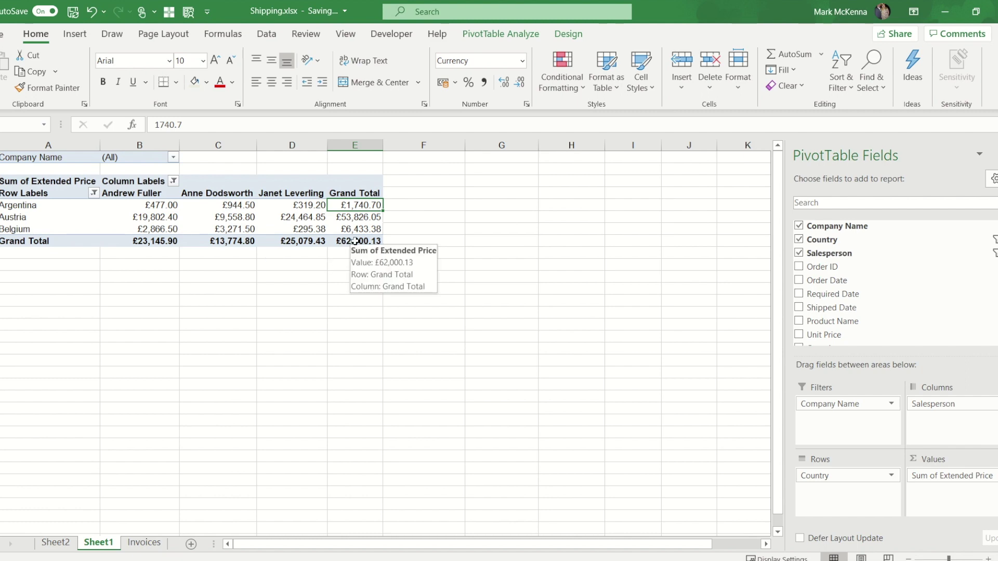
{"action": "double_click", "coordinate": [355, 241]}
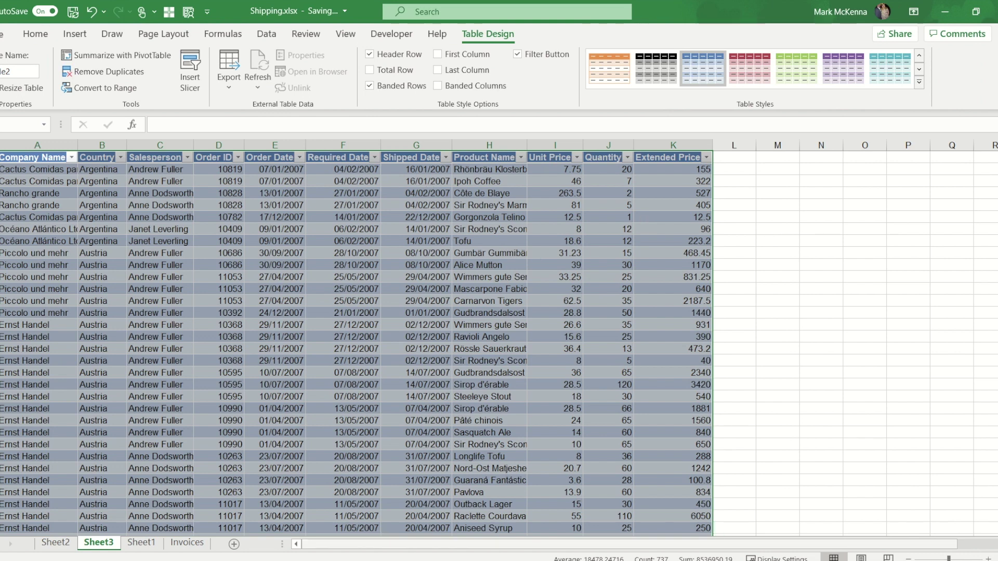
Step: Go back to the Sheet1 PivotTable once the £62,000.13 detail rows are on Sheet3
{"action": "left_click", "coordinate": [142, 543]}
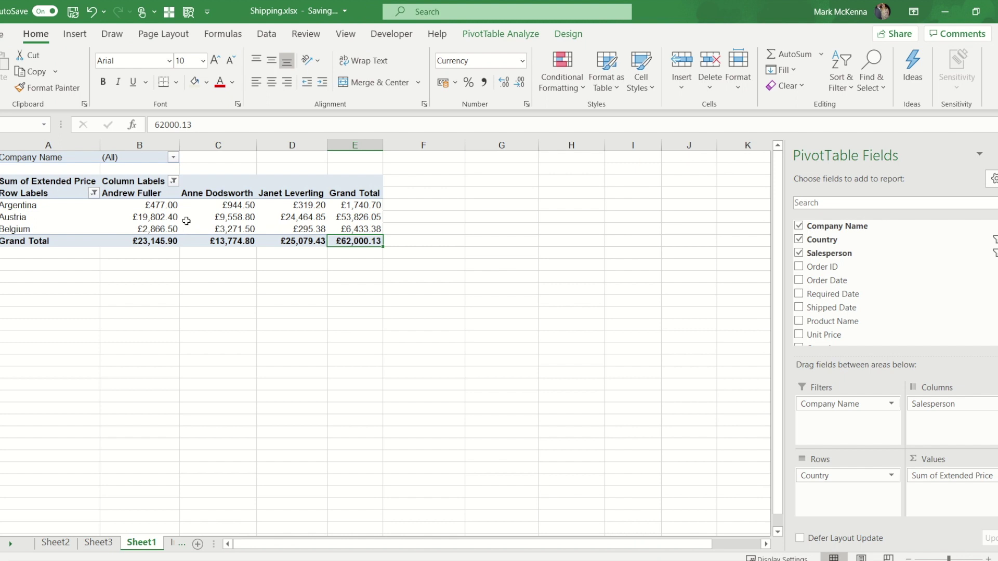
Step: Show the PivotTable Analyze ribbon commands, leaving the £62,000.13 filtered PivotTable unchanged
{"action": "left_click", "coordinate": [505, 34]}
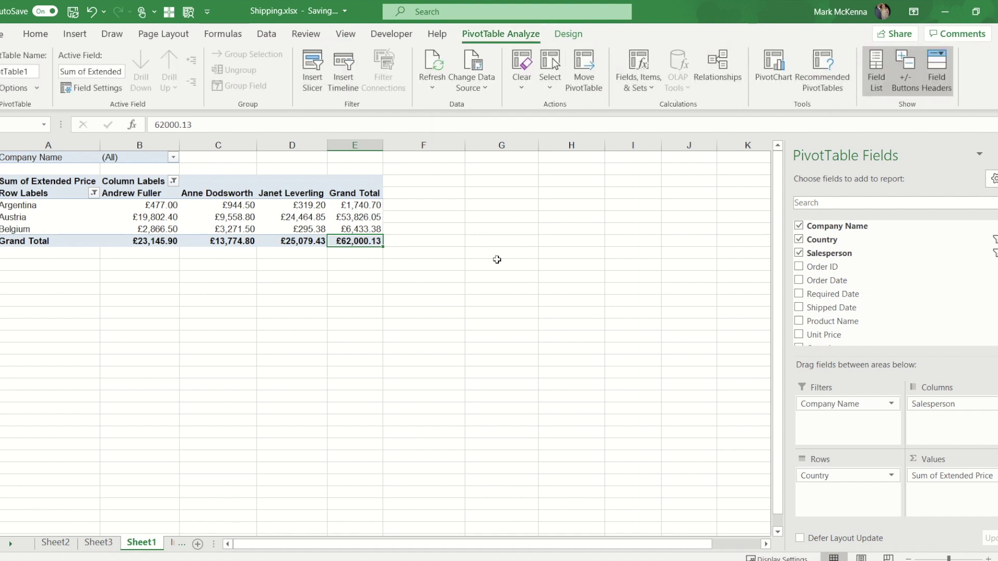
{"action": "mouse_move", "coordinate": [195, 232]}
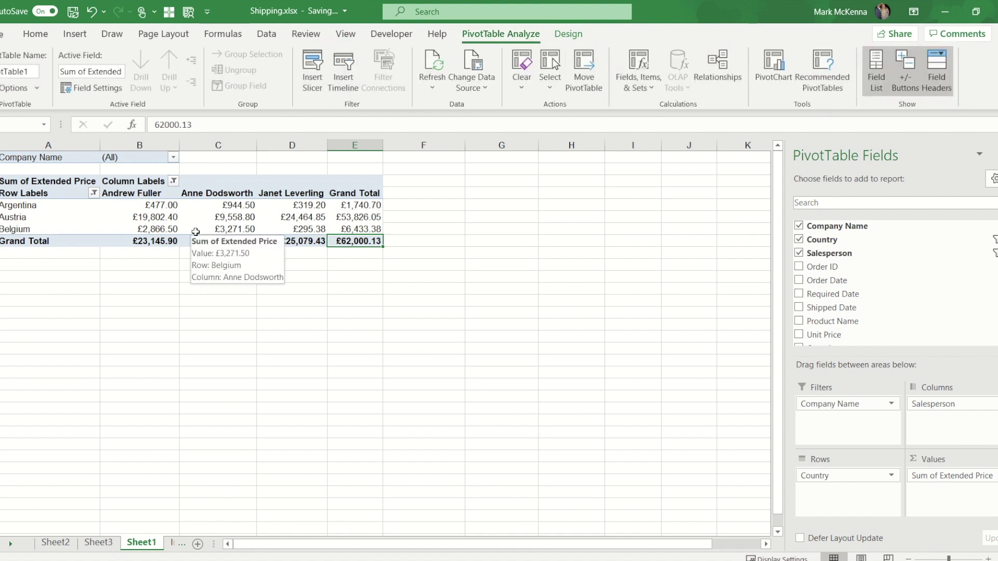